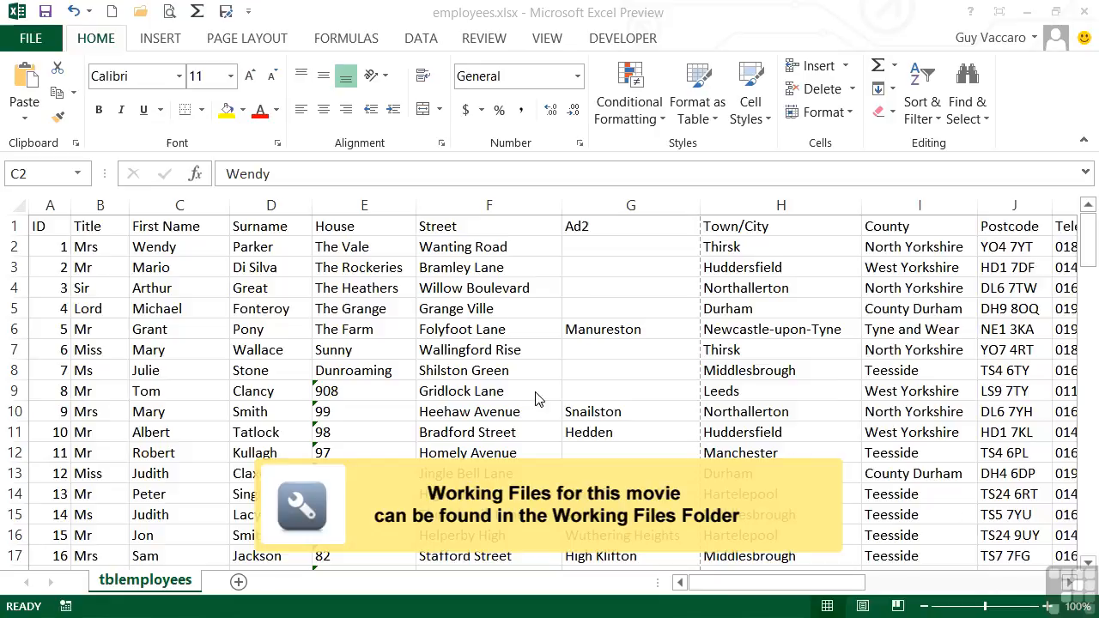
Step: Sort the employee table by surname from A to Z
left_click(57, 247)
scroll(67, 302, "down", 20)
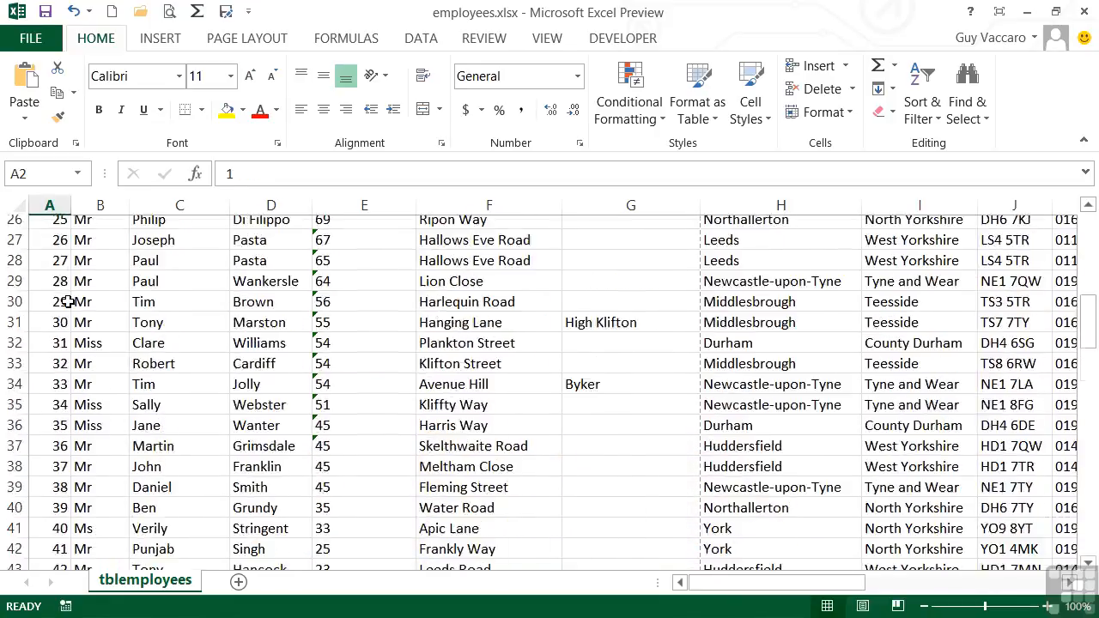
scroll(68, 302, "up", 4)
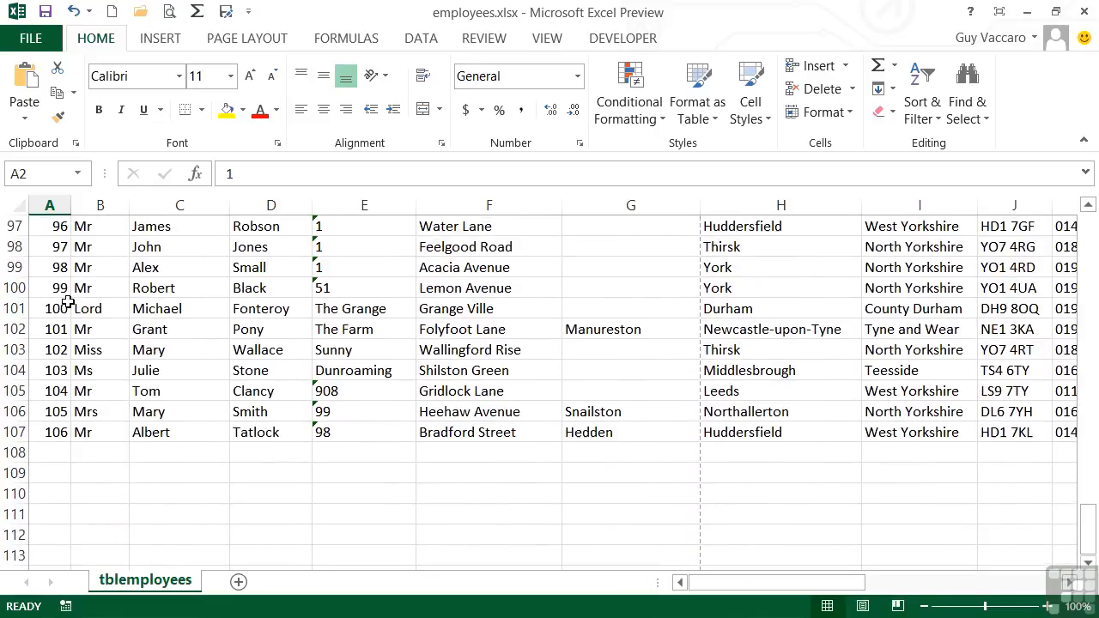
scroll(57, 436, "up", 20)
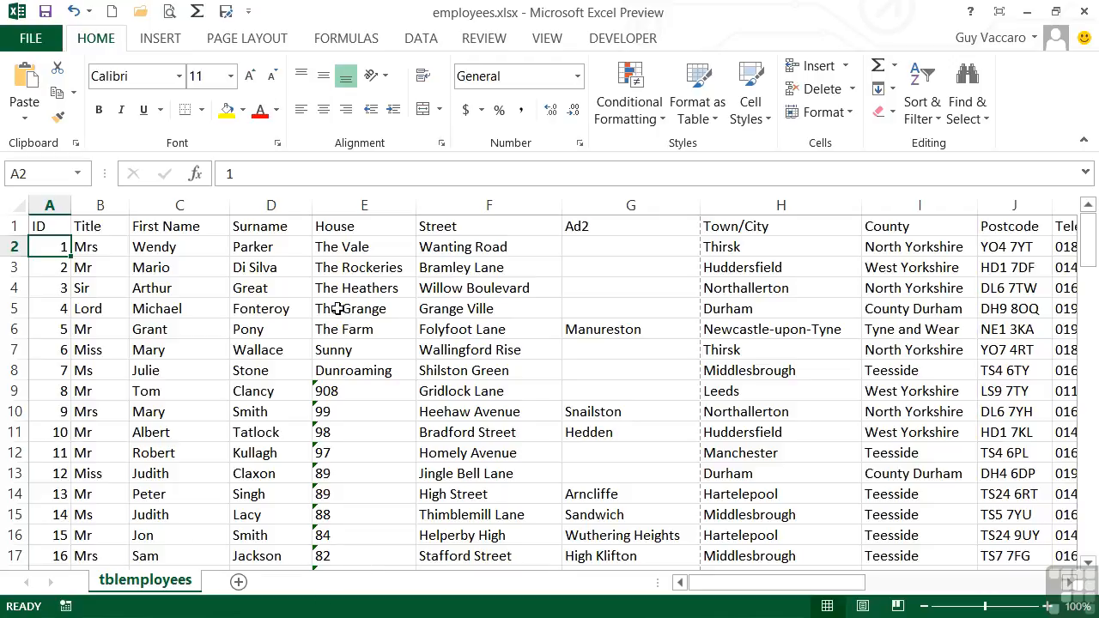
left_click(280, 250)
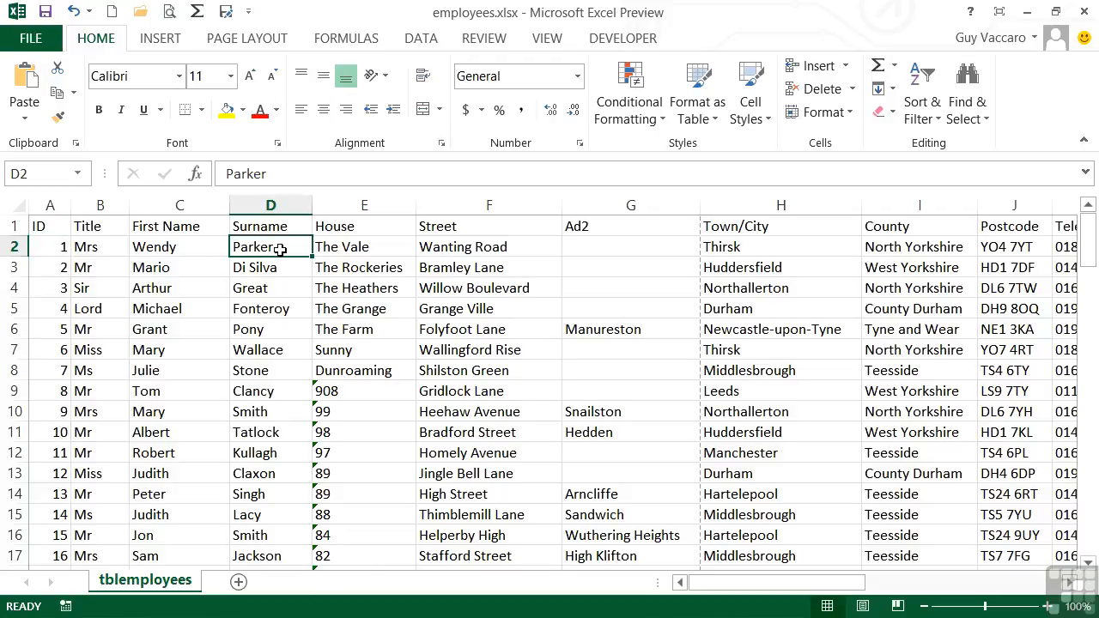
left_click(263, 395)
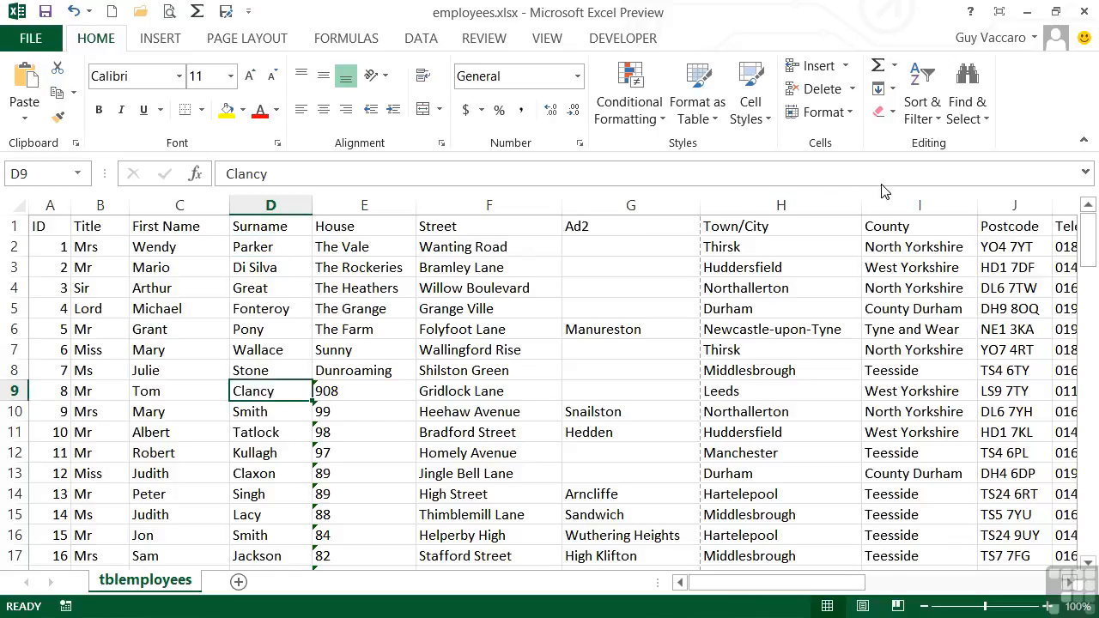
left_click(932, 124)
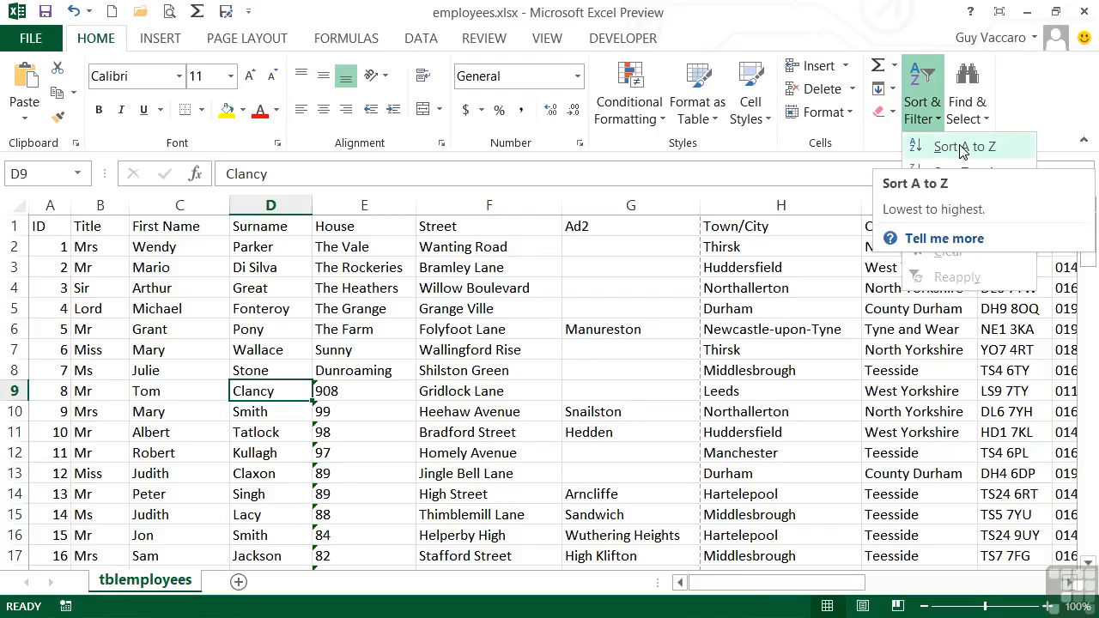
left_click(962, 148)
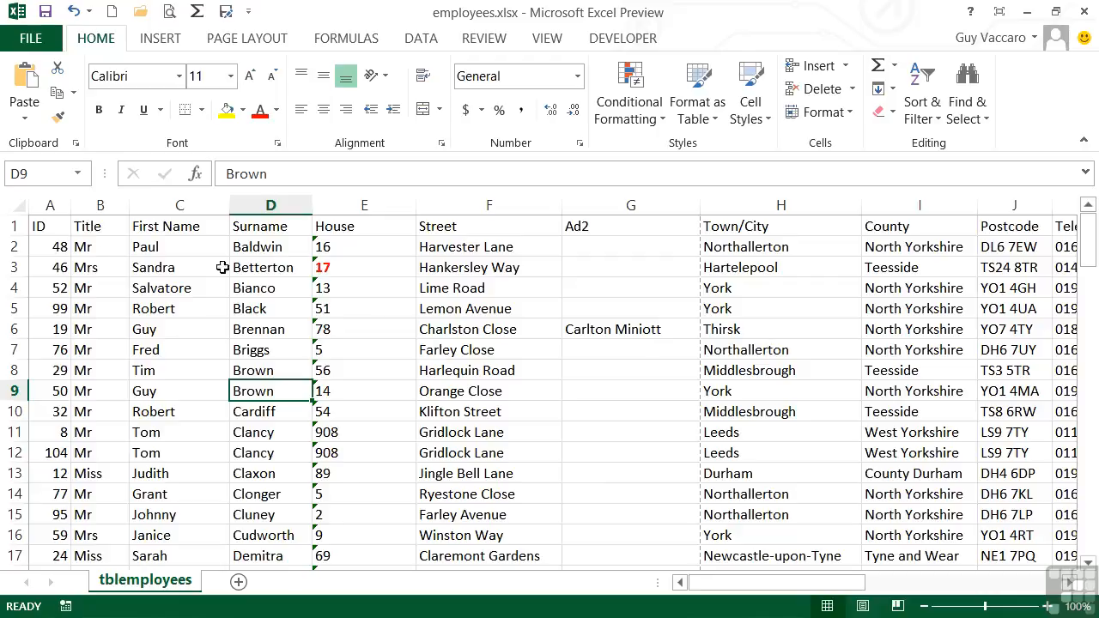
Step: Sort the table by ID from smallest to largest to restore the original order
left_click(55, 248)
left_click(923, 111)
left_click(942, 152)
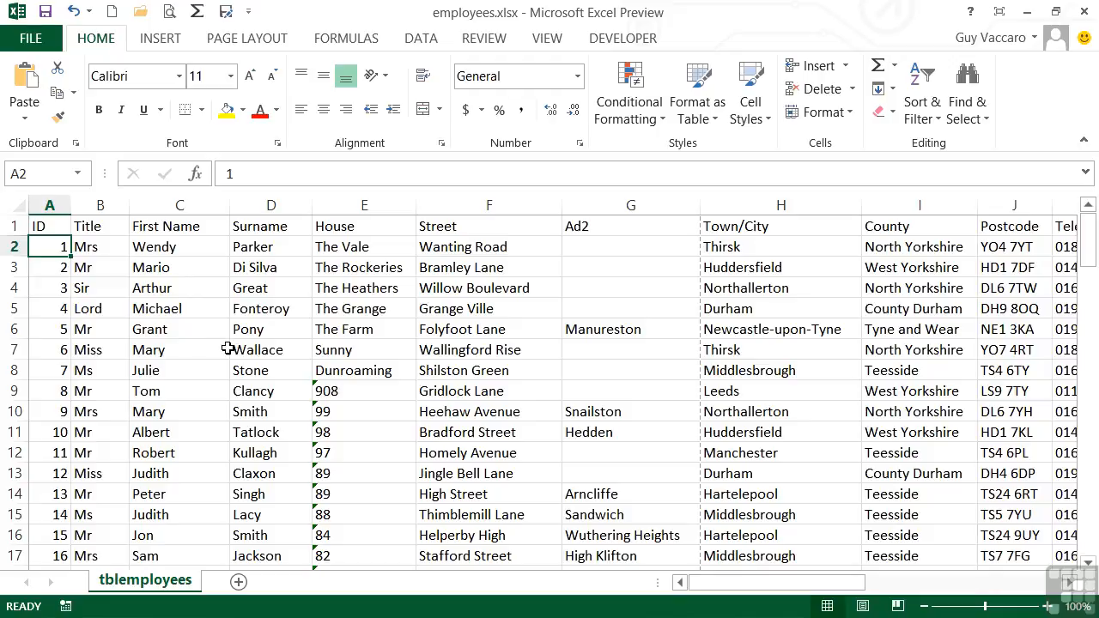
Step: Sort the Surname column A to Z, expanding the selection so the whole table is sorted
left_click(276, 200)
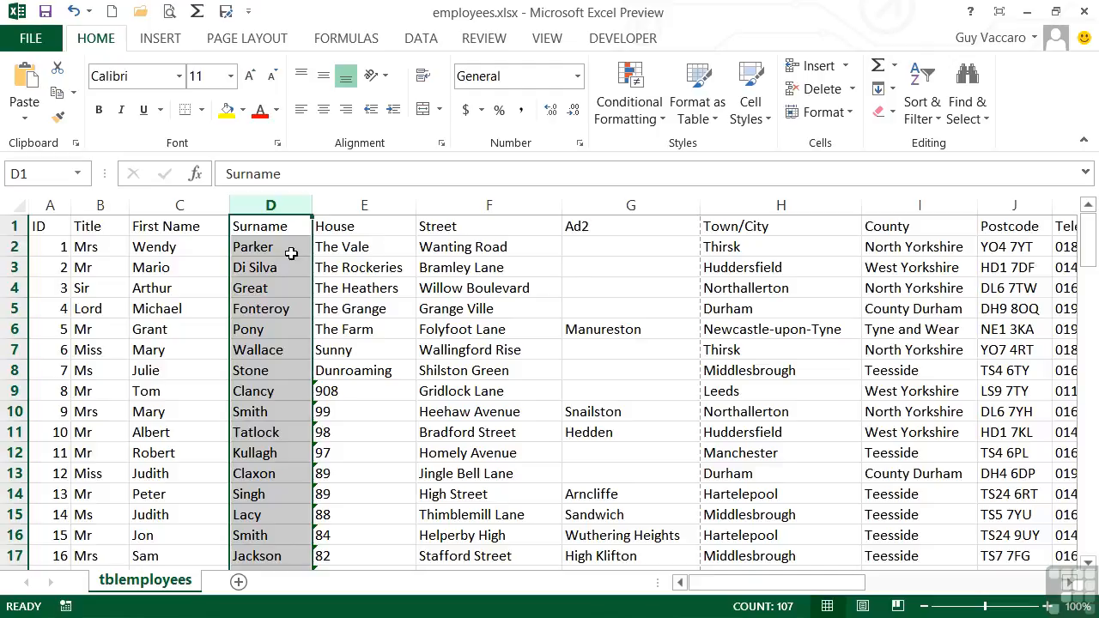
left_click(919, 118)
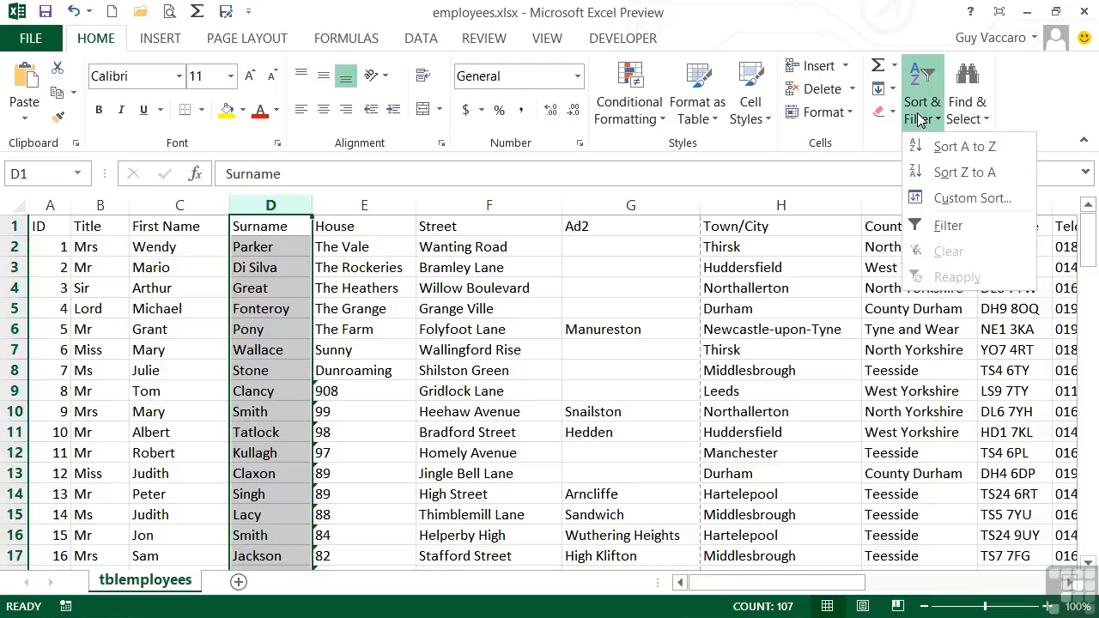
left_click(953, 147)
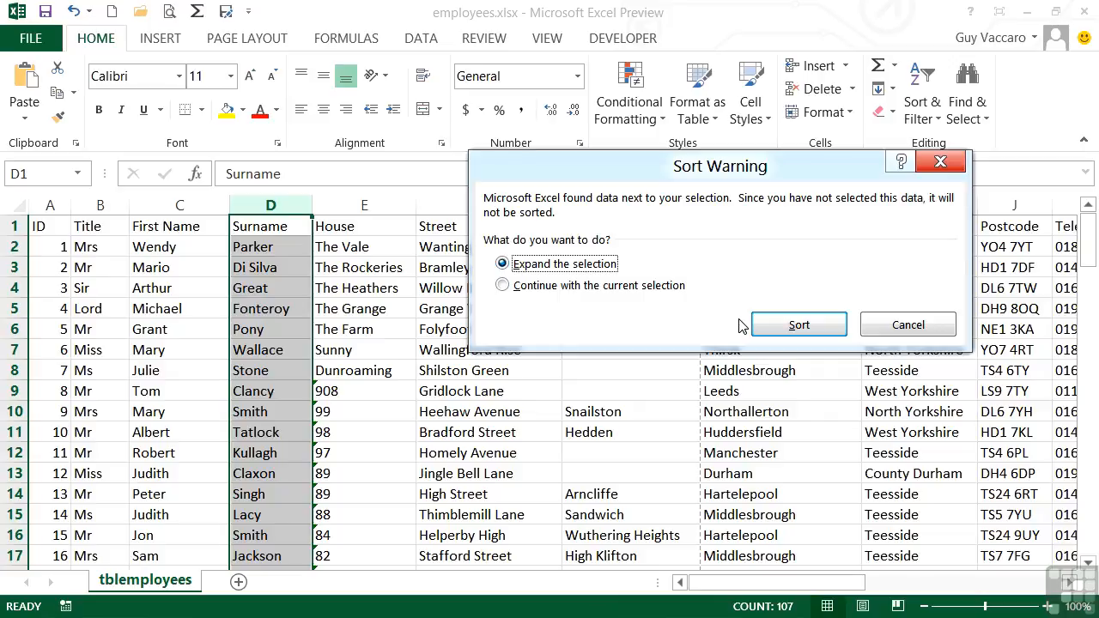
left_click(503, 286)
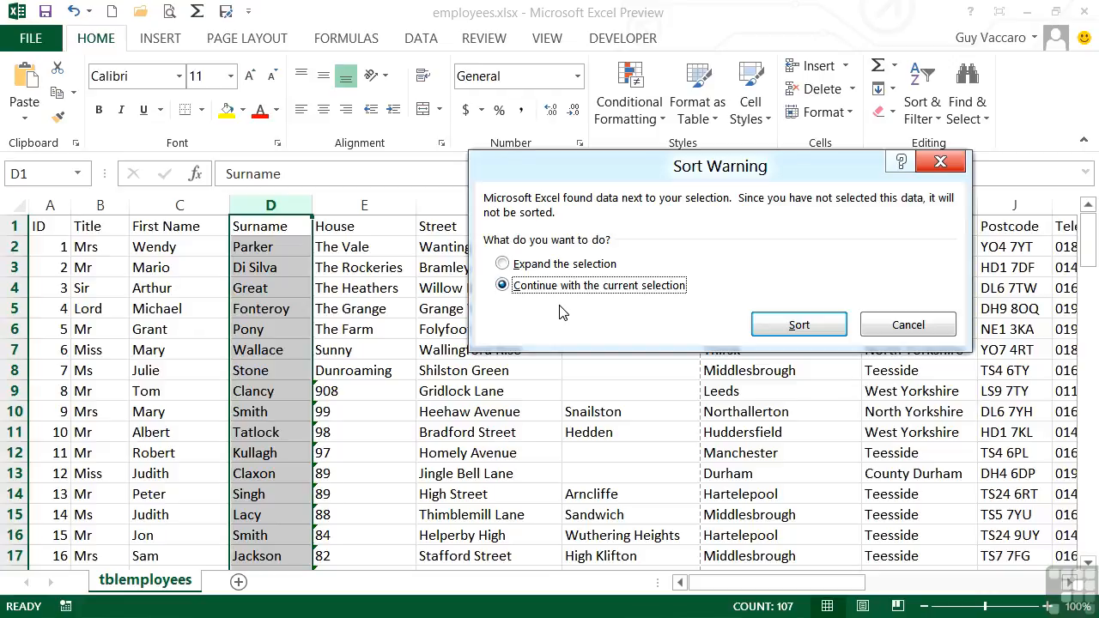
left_click(526, 267)
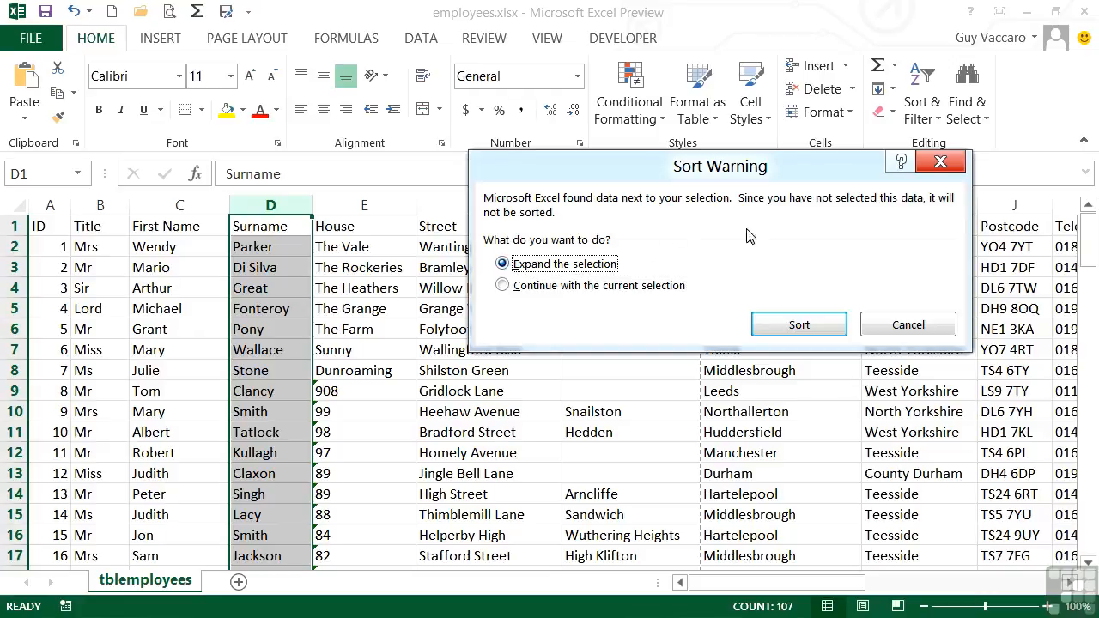
left_click(798, 325)
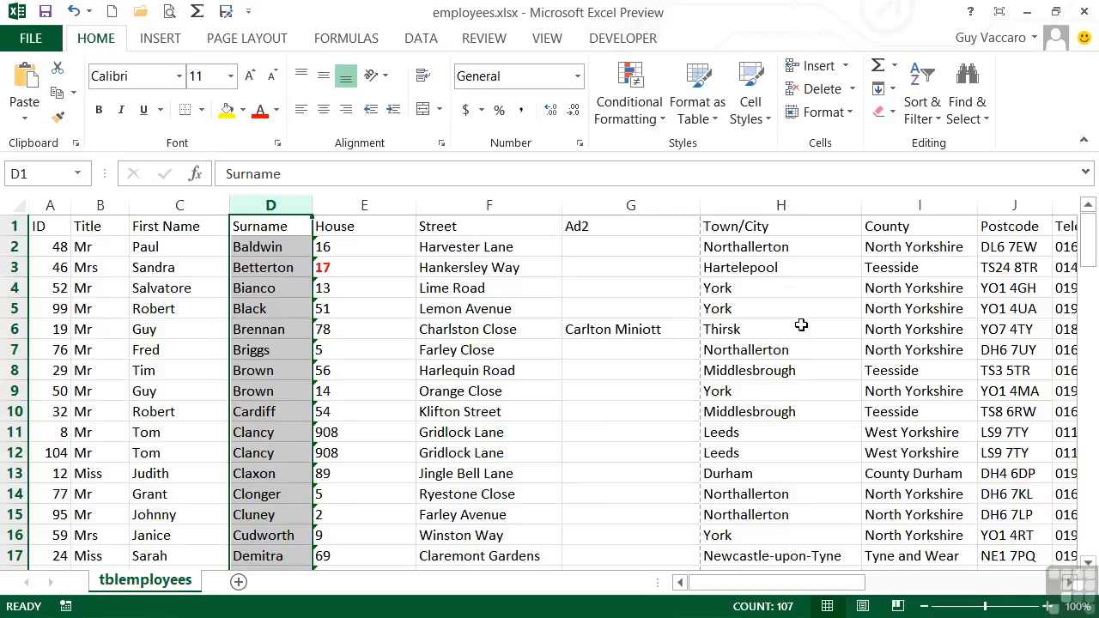
Step: Insert a new empty column before the House column
left_click(253, 248)
left_click(202, 249)
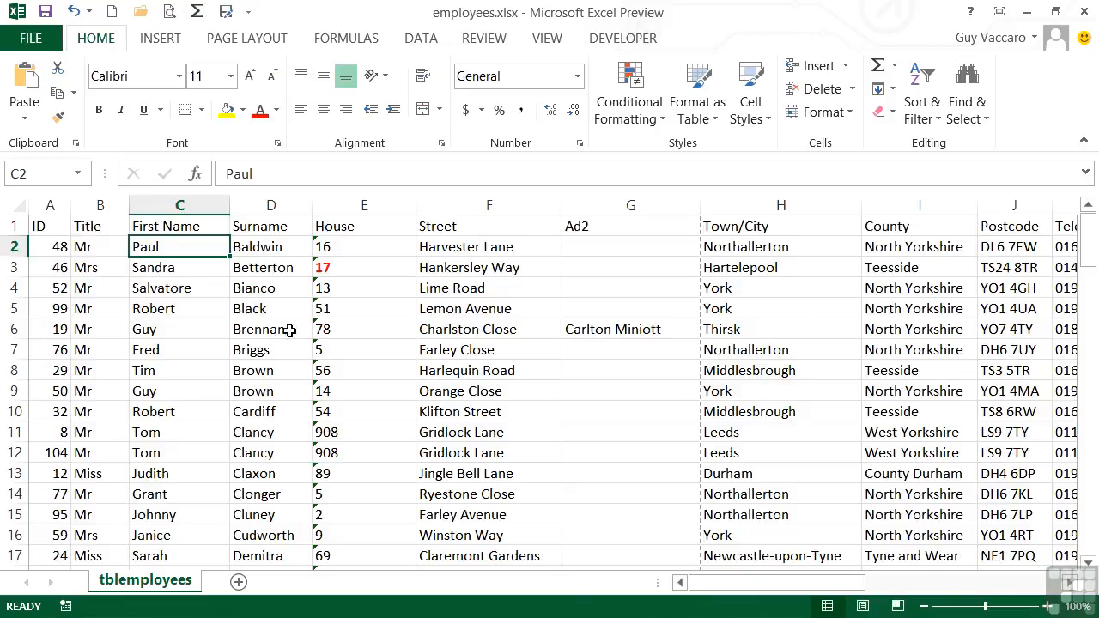
left_click(400, 204)
right_click(400, 204)
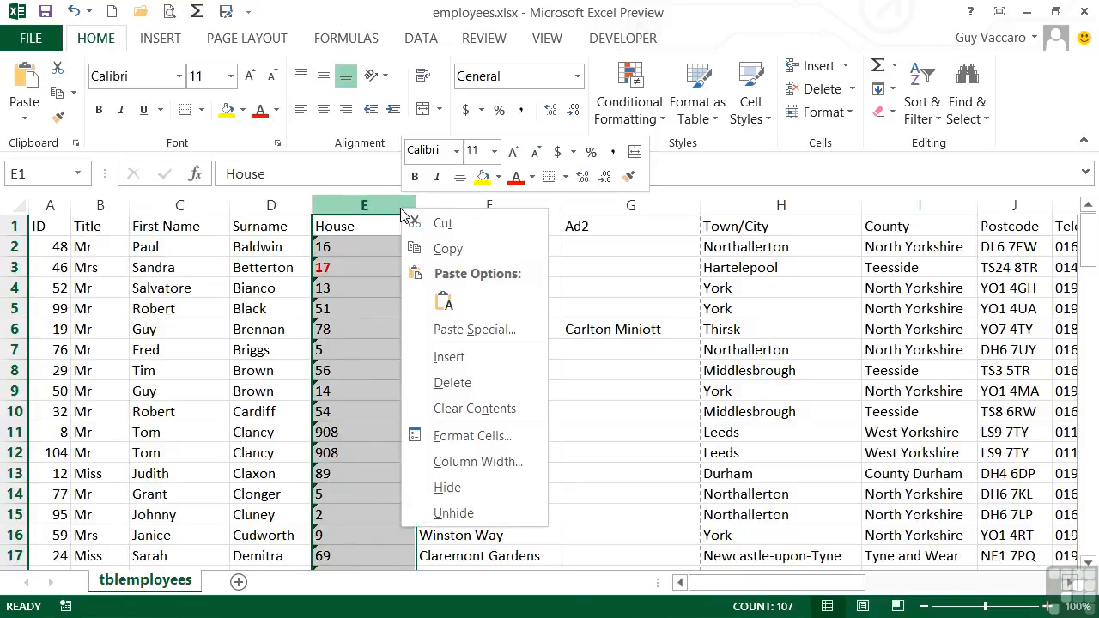
left_click(443, 357)
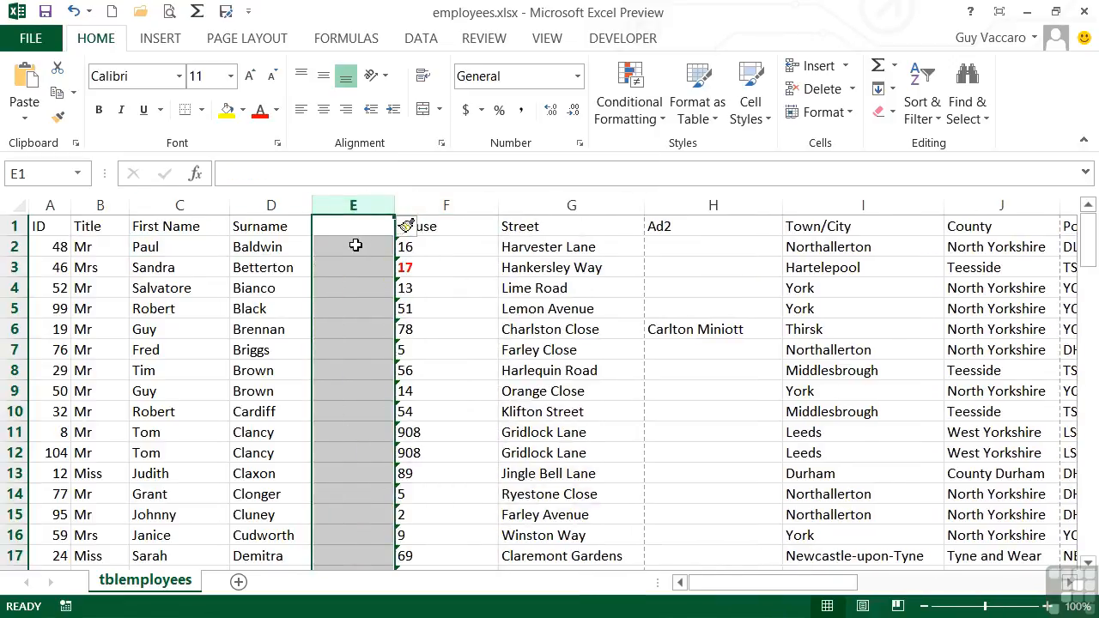
Step: Sort by first name Z to A, then undo that sort
left_click(197, 247)
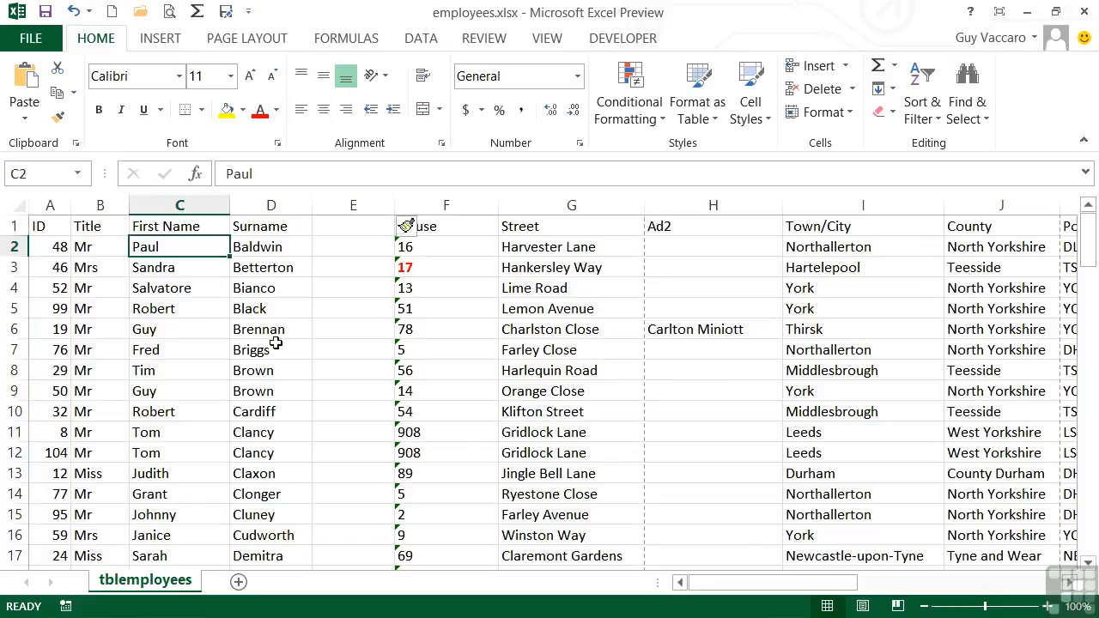
left_click(925, 120)
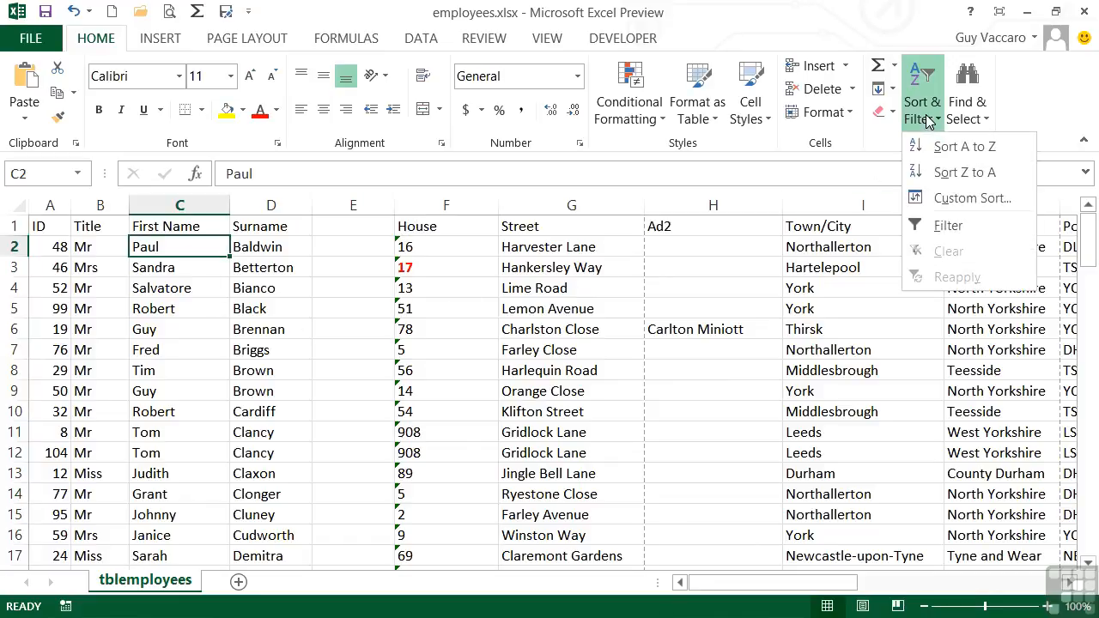
left_click(964, 173)
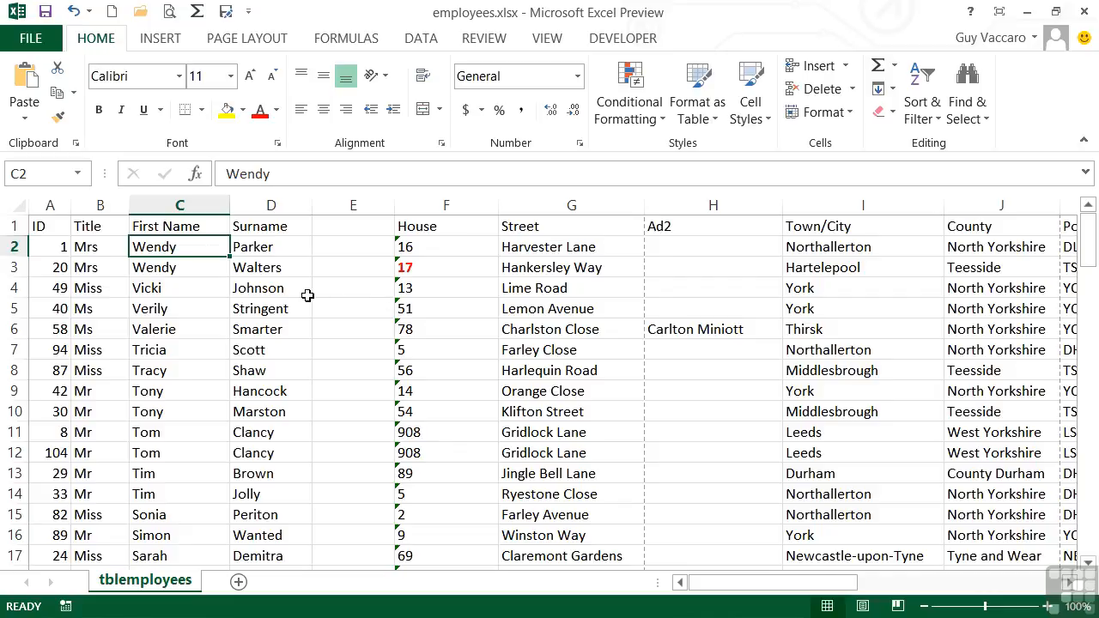
left_click(73, 11)
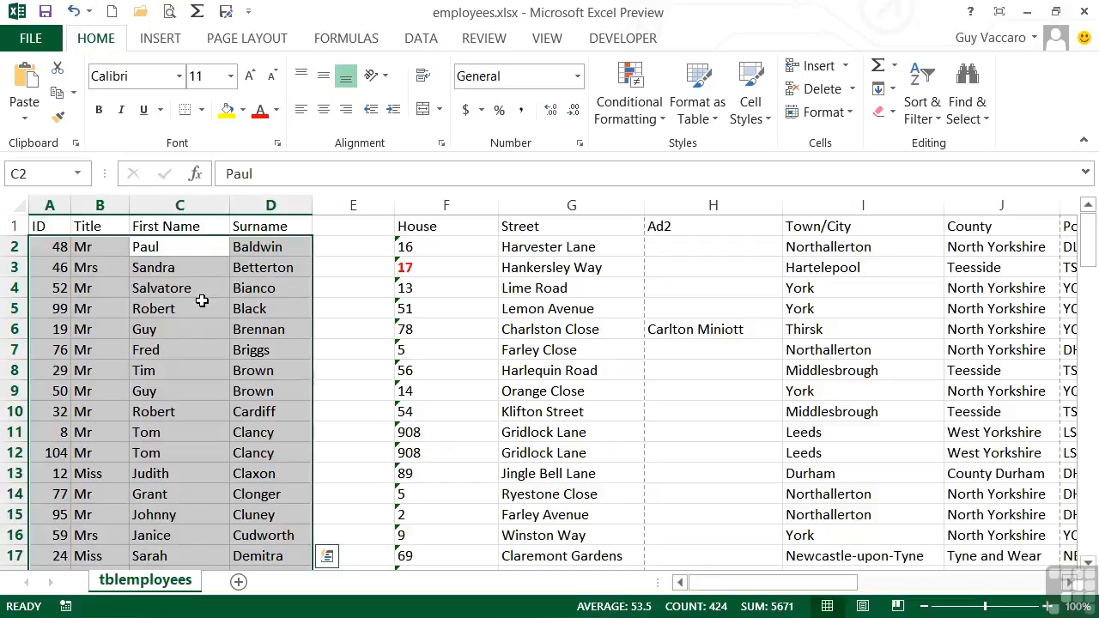
Step: Enter the header Apt at the top of the new empty column
left_click(353, 307)
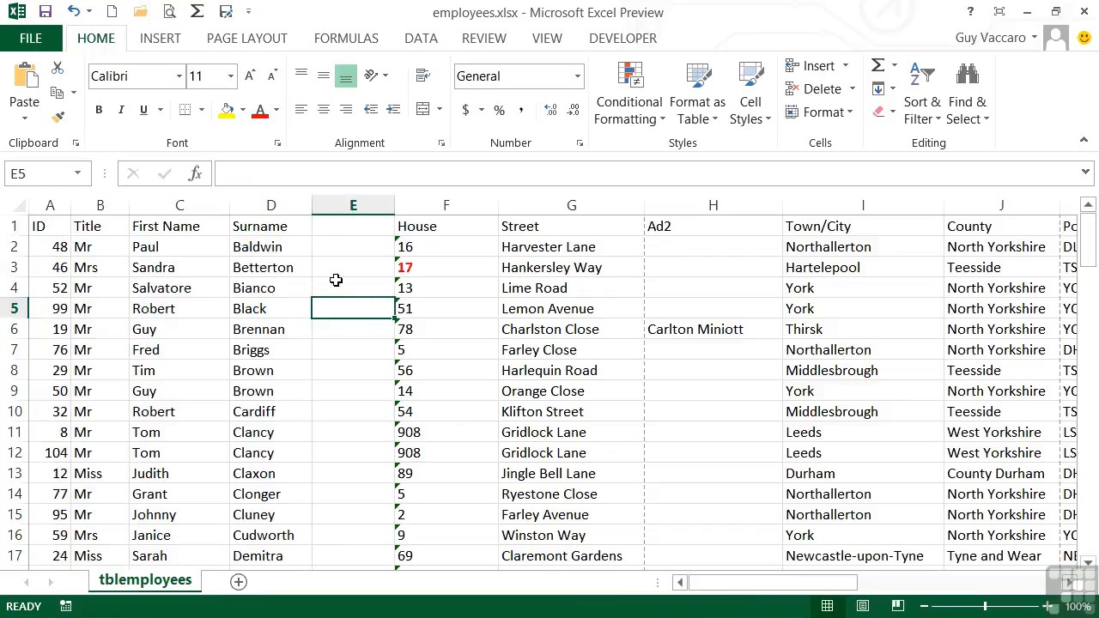
left_click(351, 226)
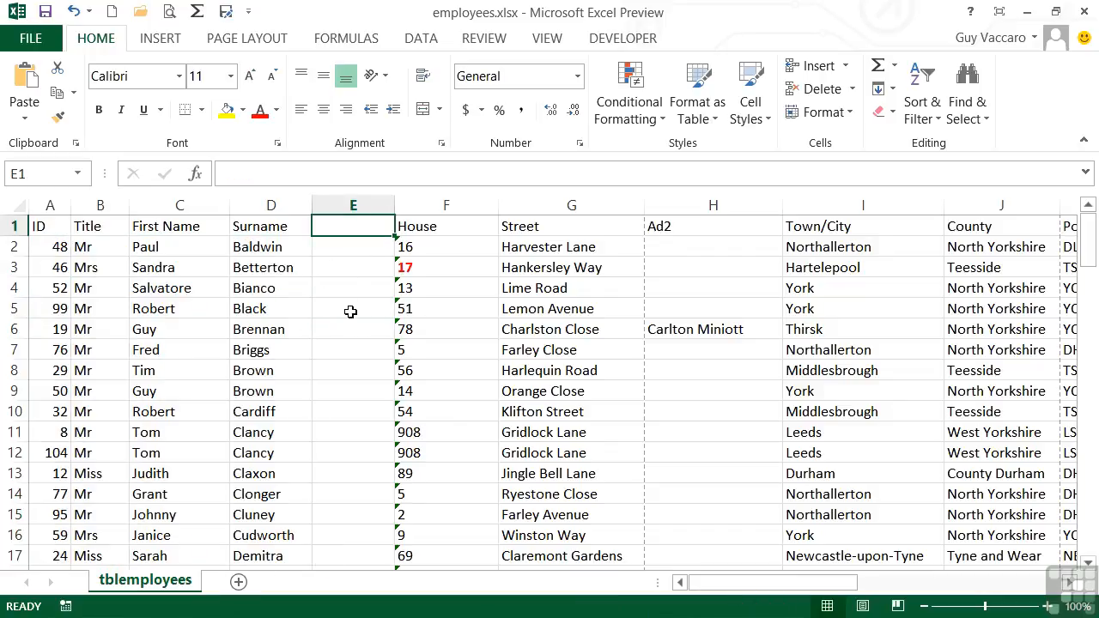
type("Apt")
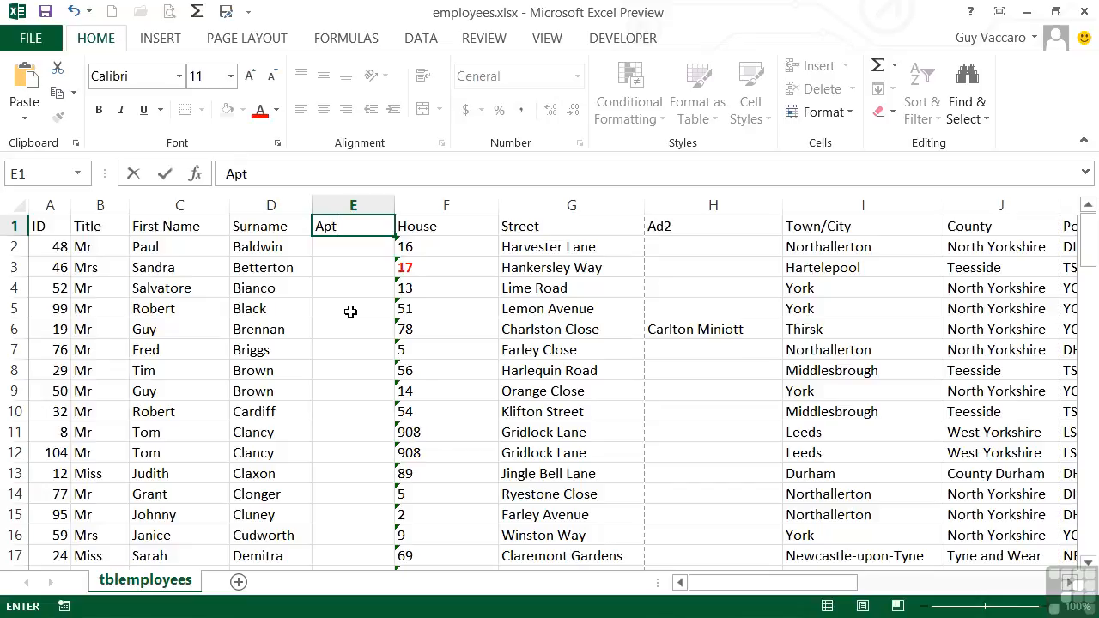
key("Return")
key("Left")
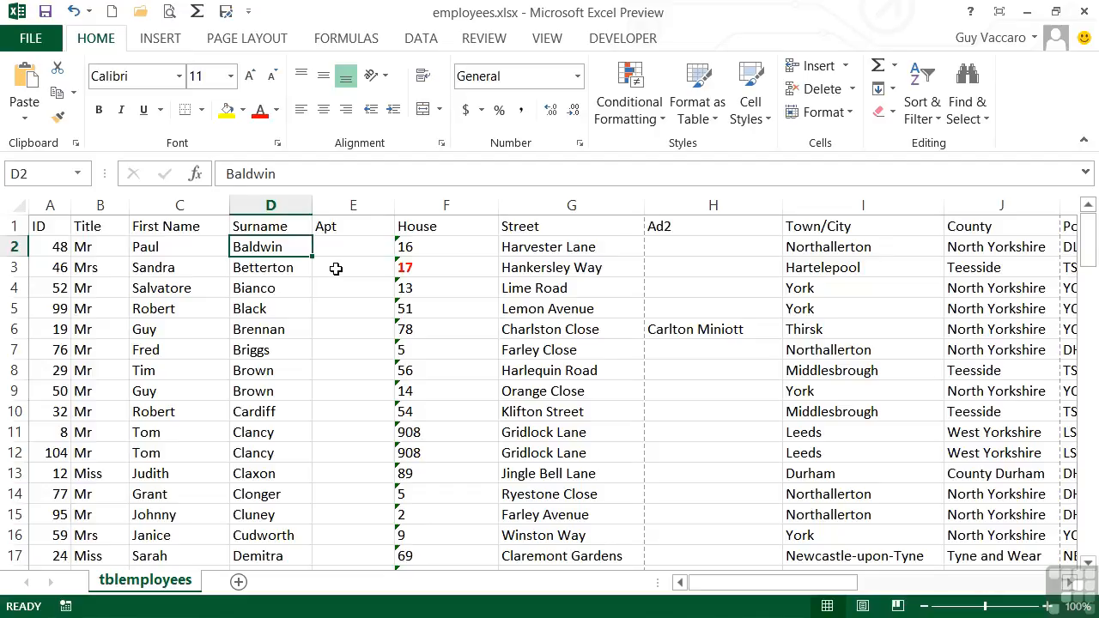
Step: Sort the table by first name from A to Z
left_click(176, 249)
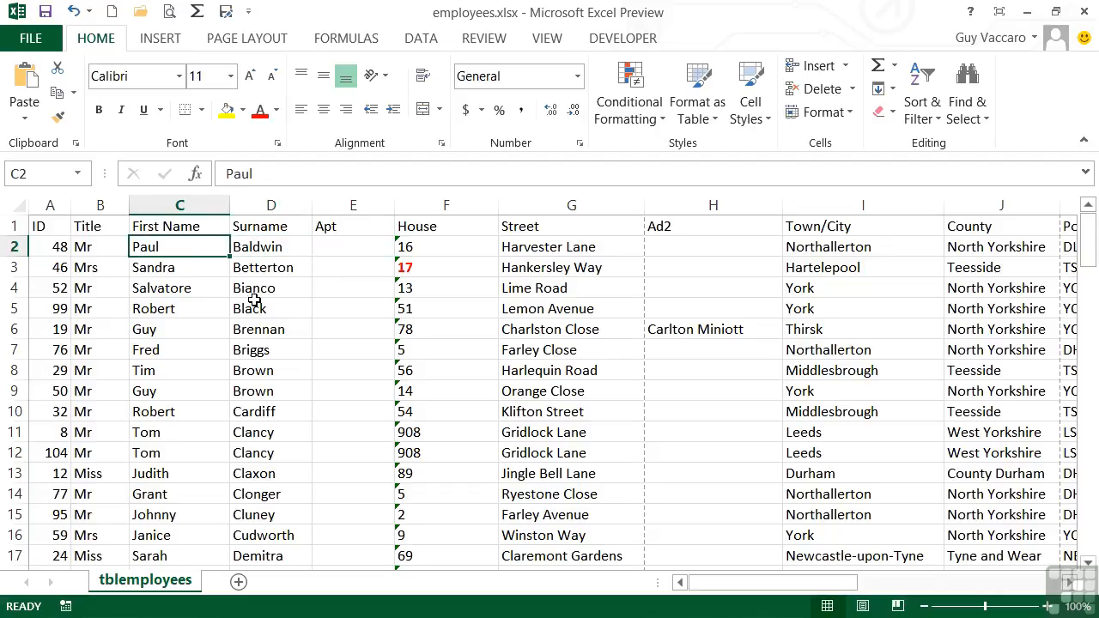
left_click(927, 124)
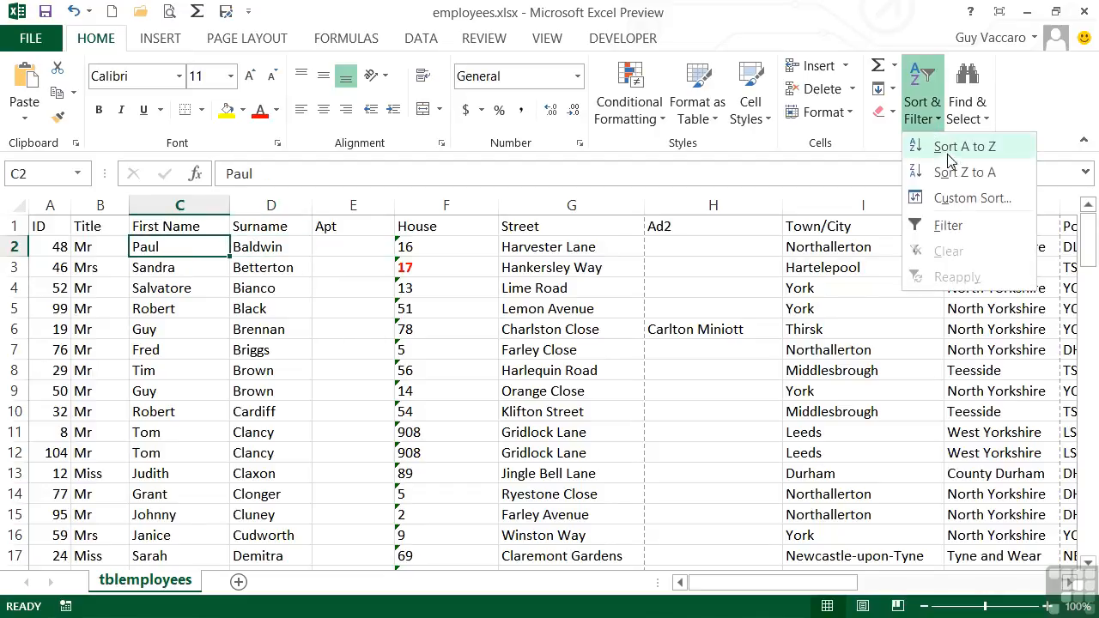
left_click(946, 147)
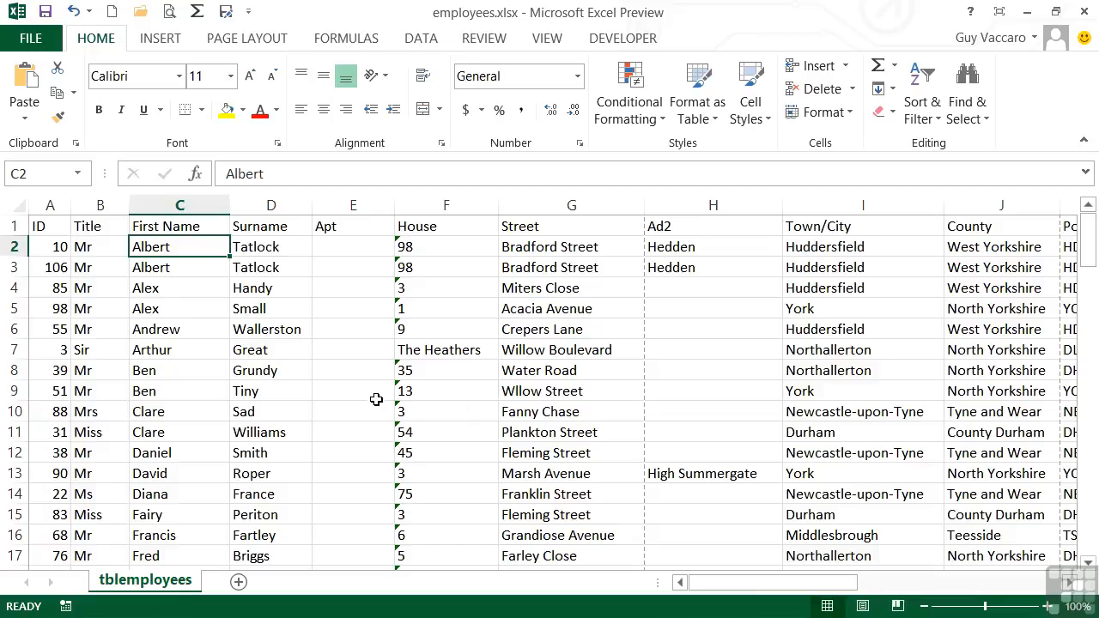
Step: Open Custom Sort and set the first sort level to Surname, values, A to Z
left_click(363, 228)
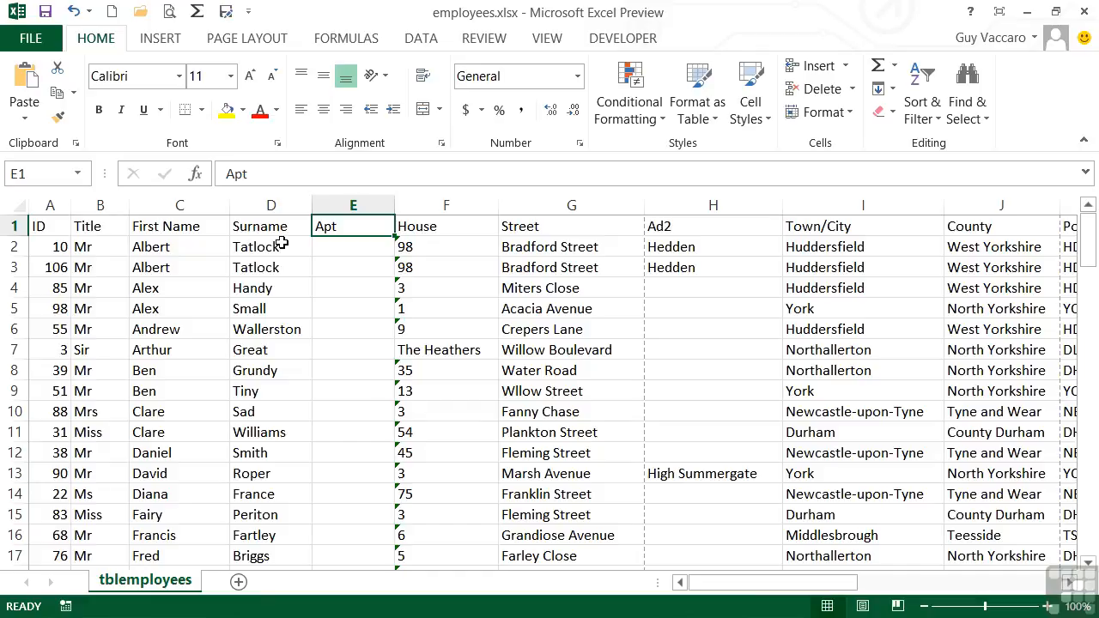
left_click(938, 121)
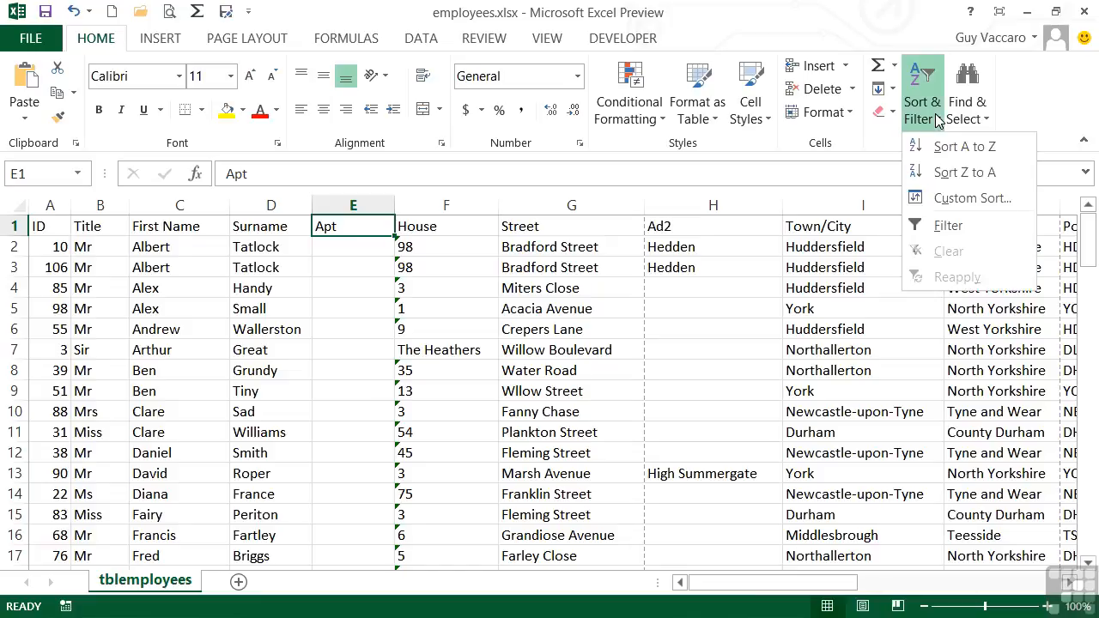
left_click(974, 198)
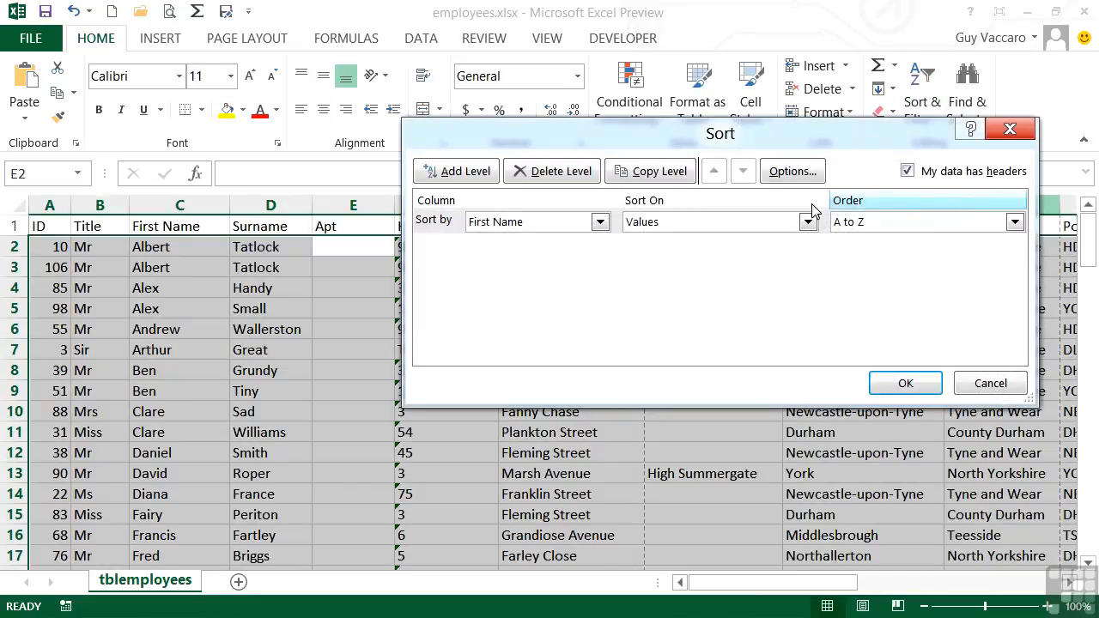
left_click_drag(749, 140, 742, 139)
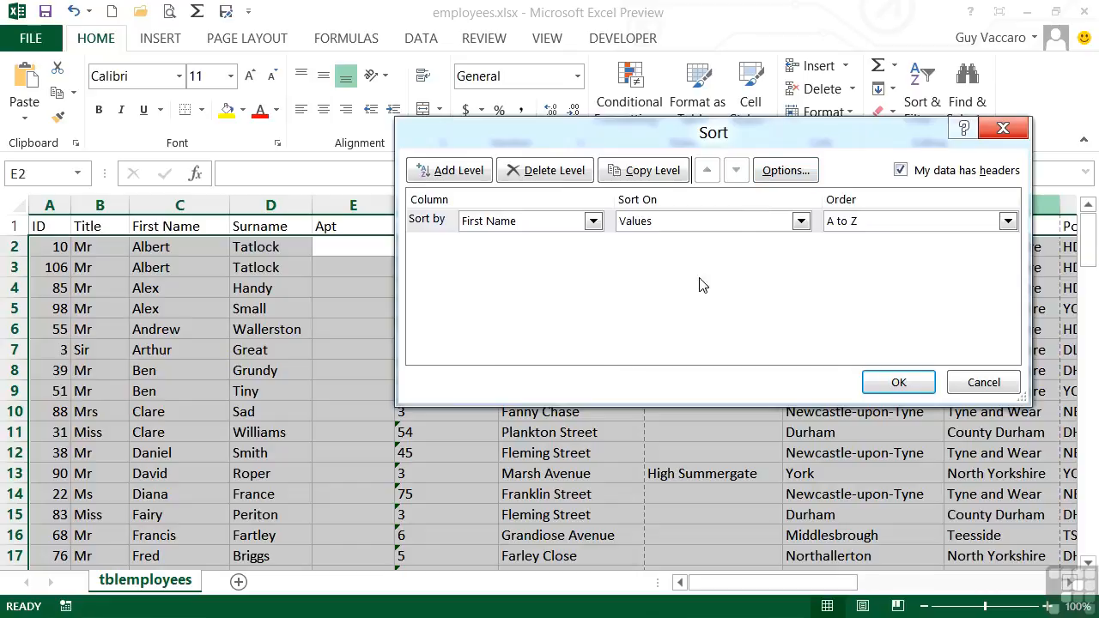
left_click(592, 223)
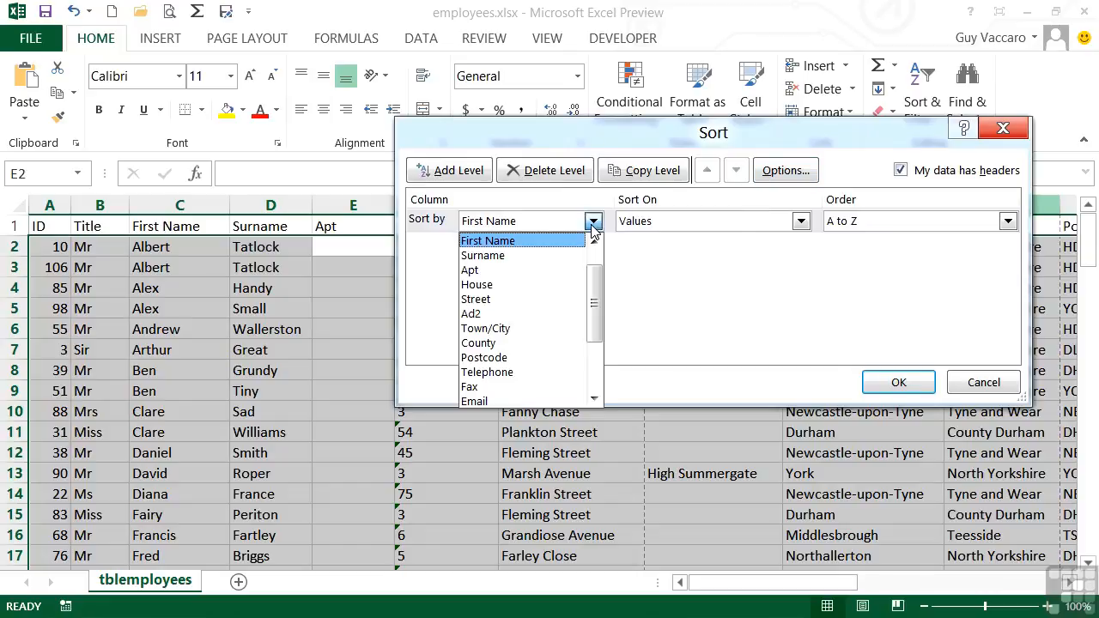
left_click(519, 257)
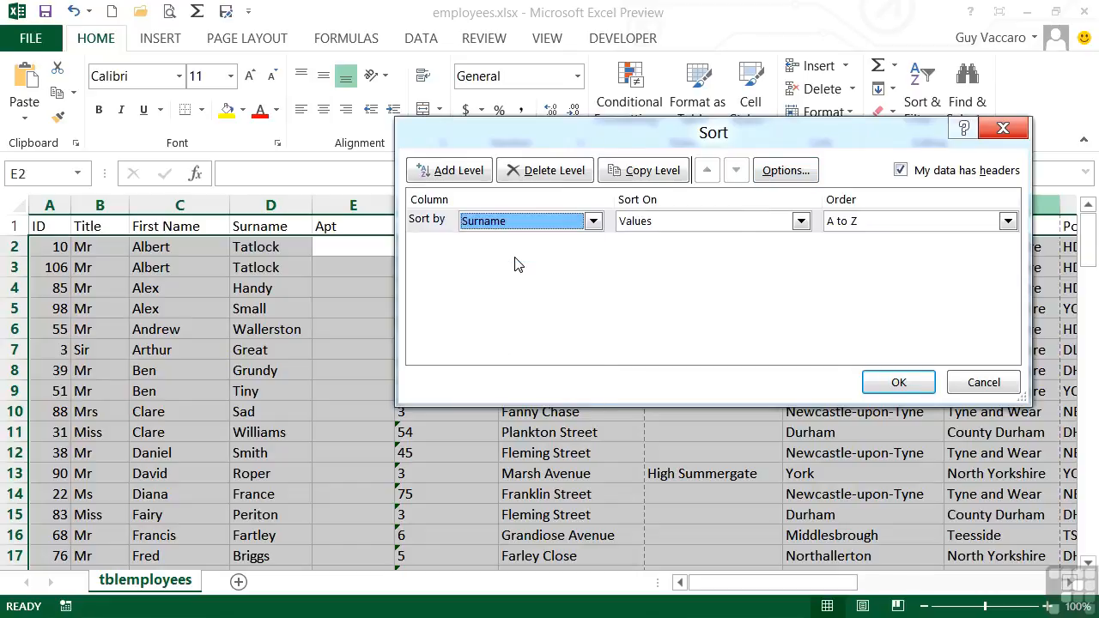
Step: Add a second sort level that sorts by First Name after Surname
left_click(455, 174)
left_click(593, 245)
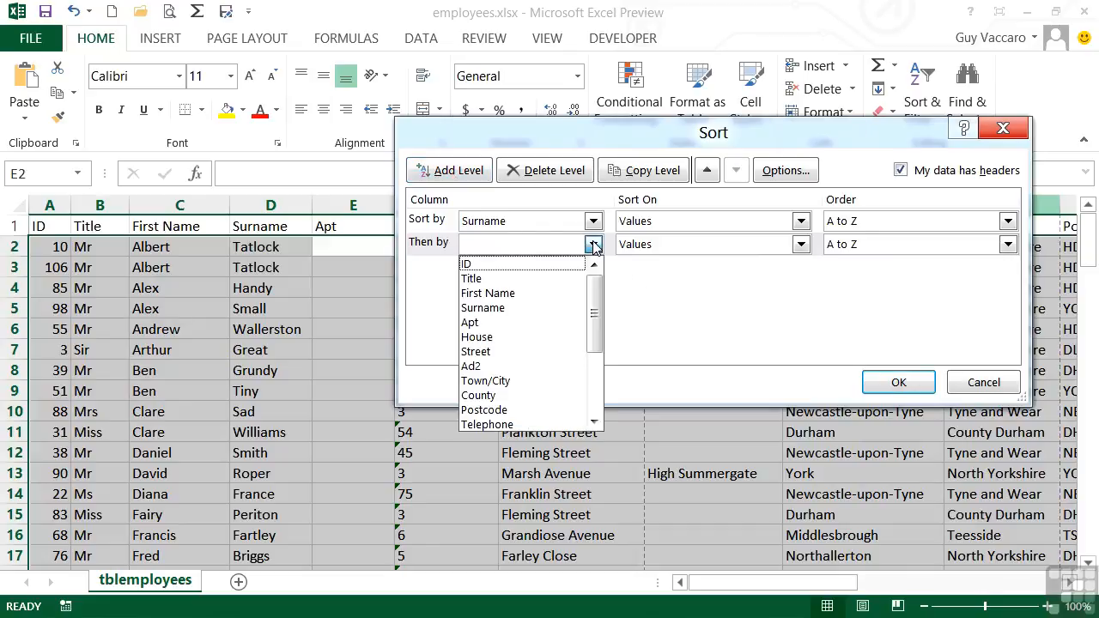
left_click(517, 293)
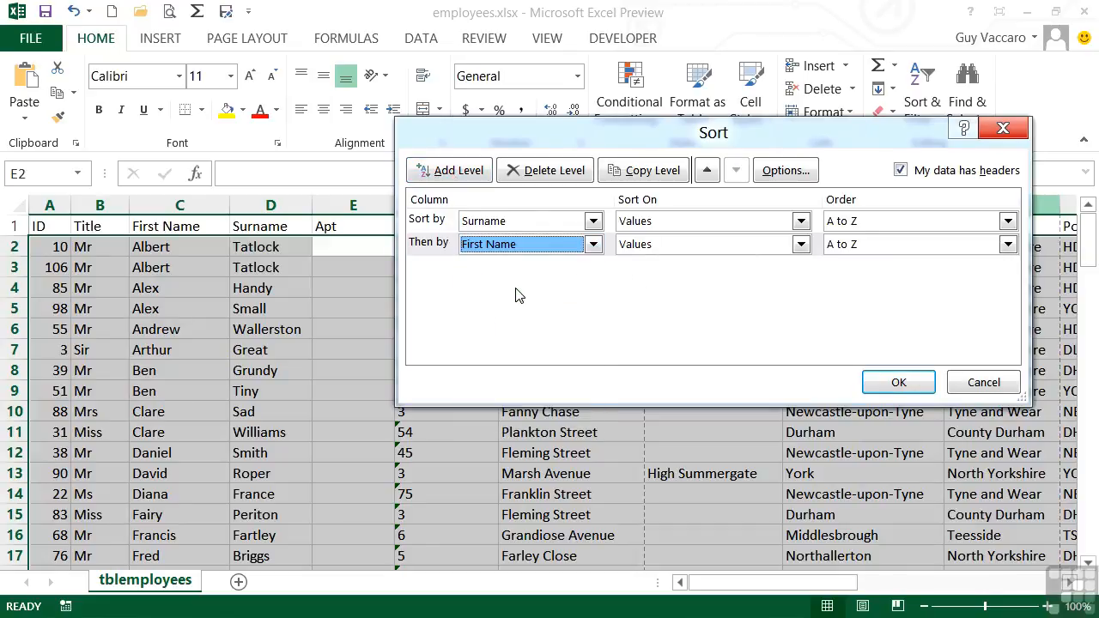
left_click(593, 246)
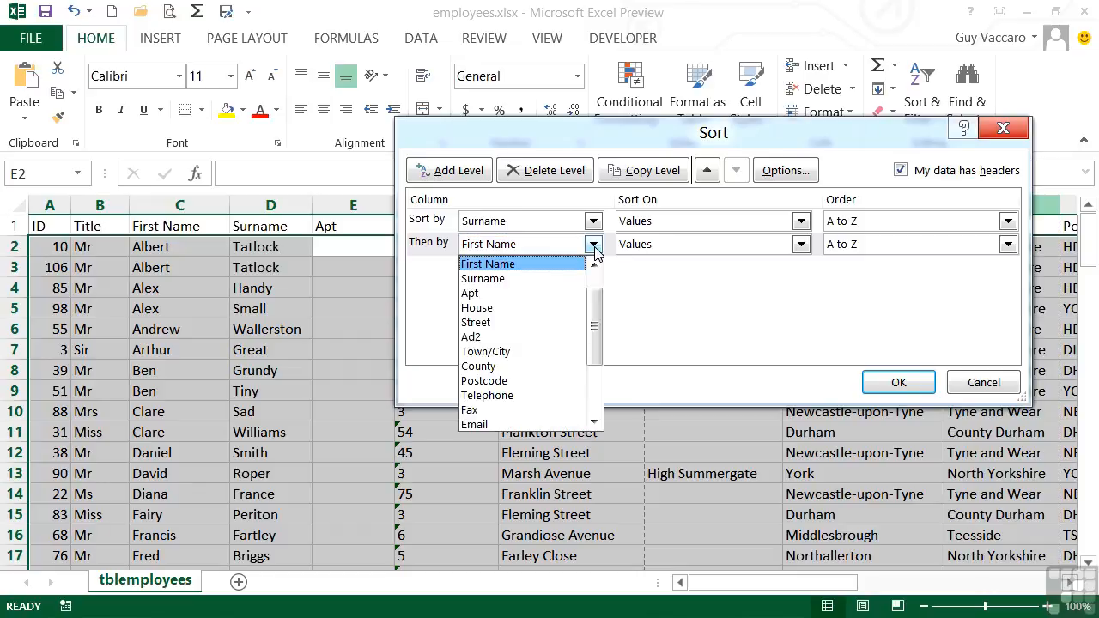
left_click(593, 246)
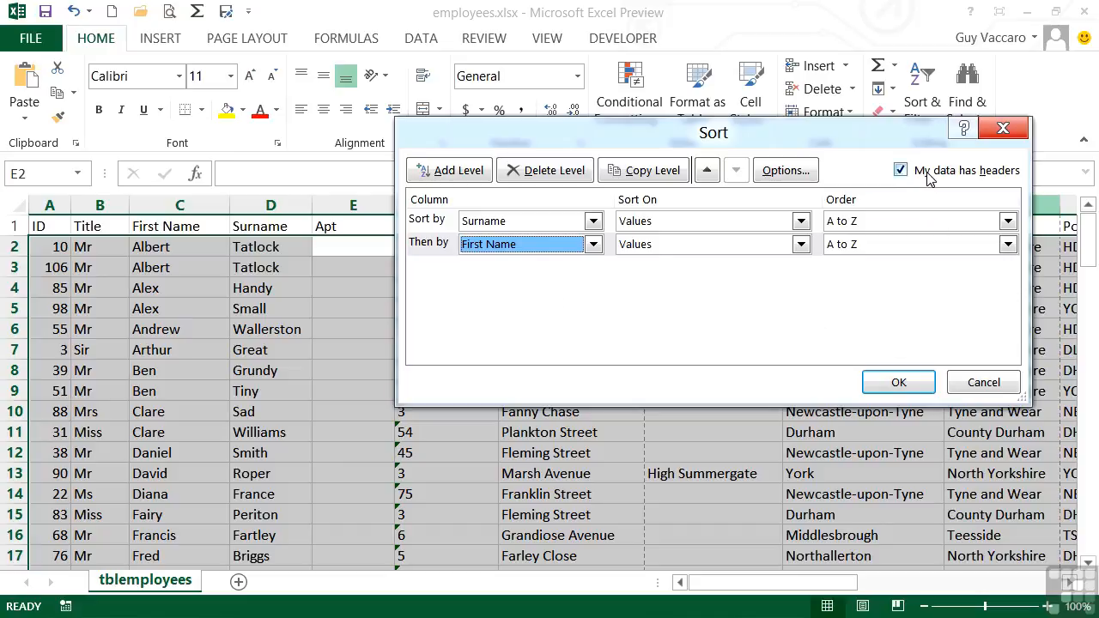
Step: Switch the headers option off and back on, then apply the Surname then First Name sort
left_click(899, 171)
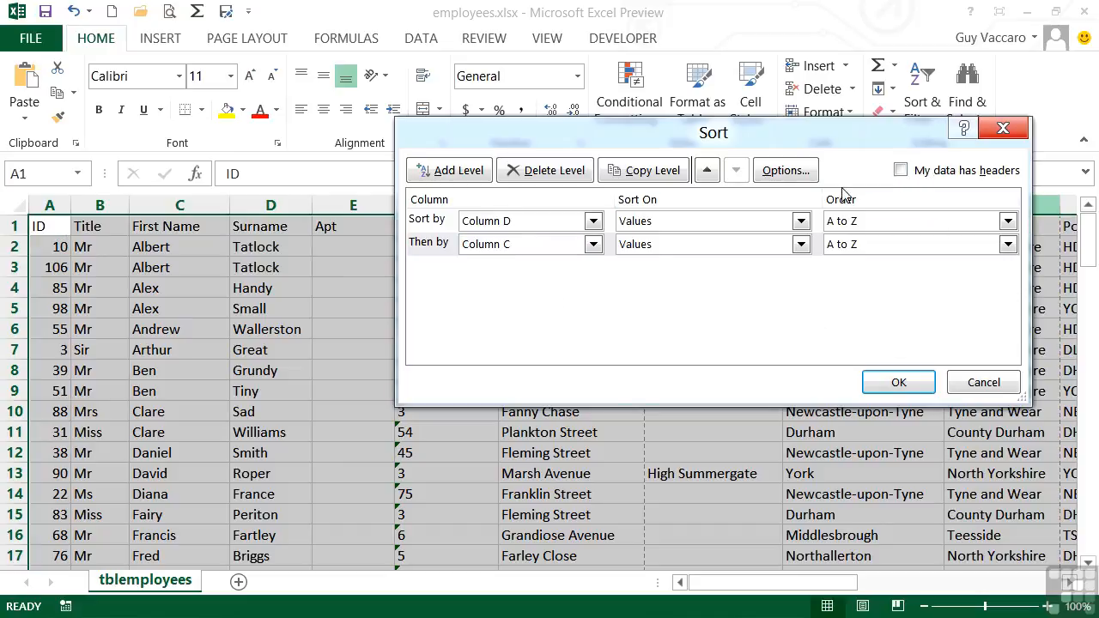
left_click(592, 222)
left_click(597, 225)
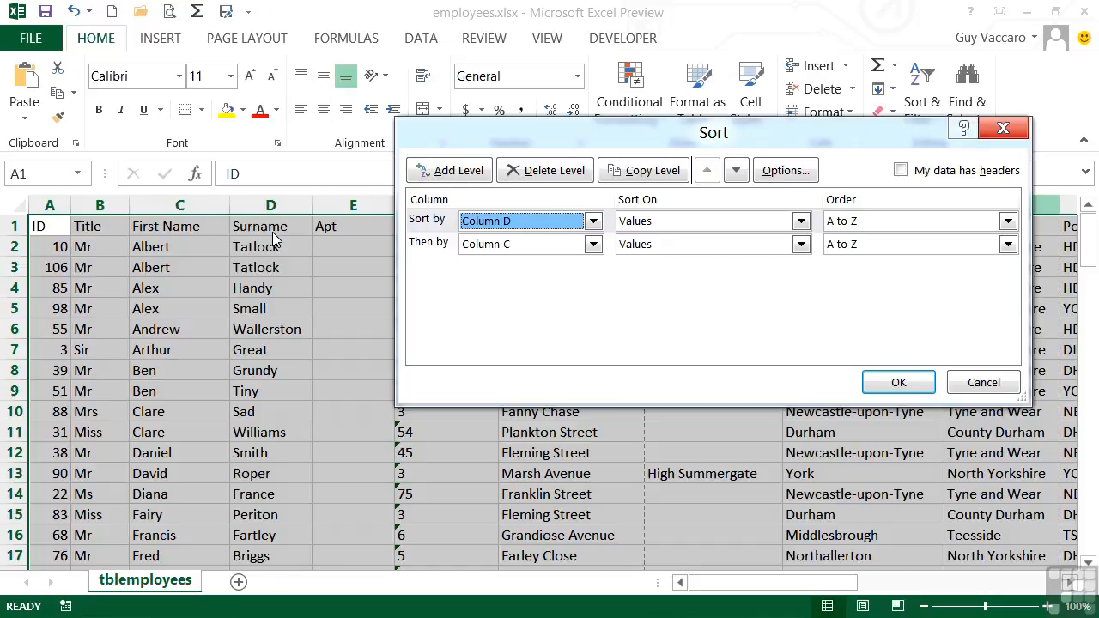
left_click(900, 171)
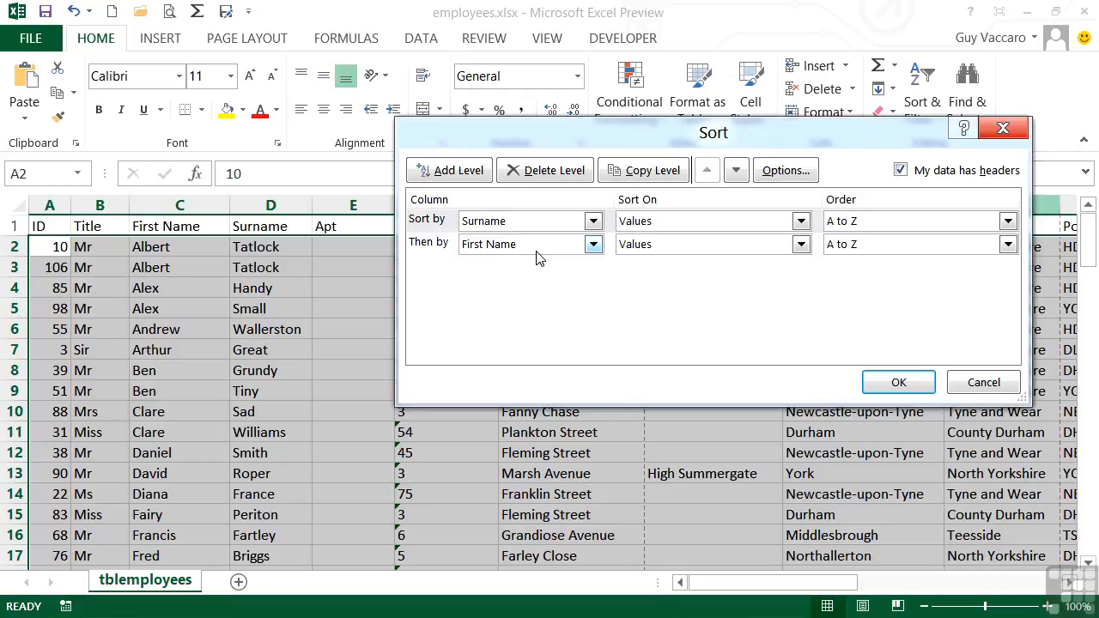
left_click(912, 380)
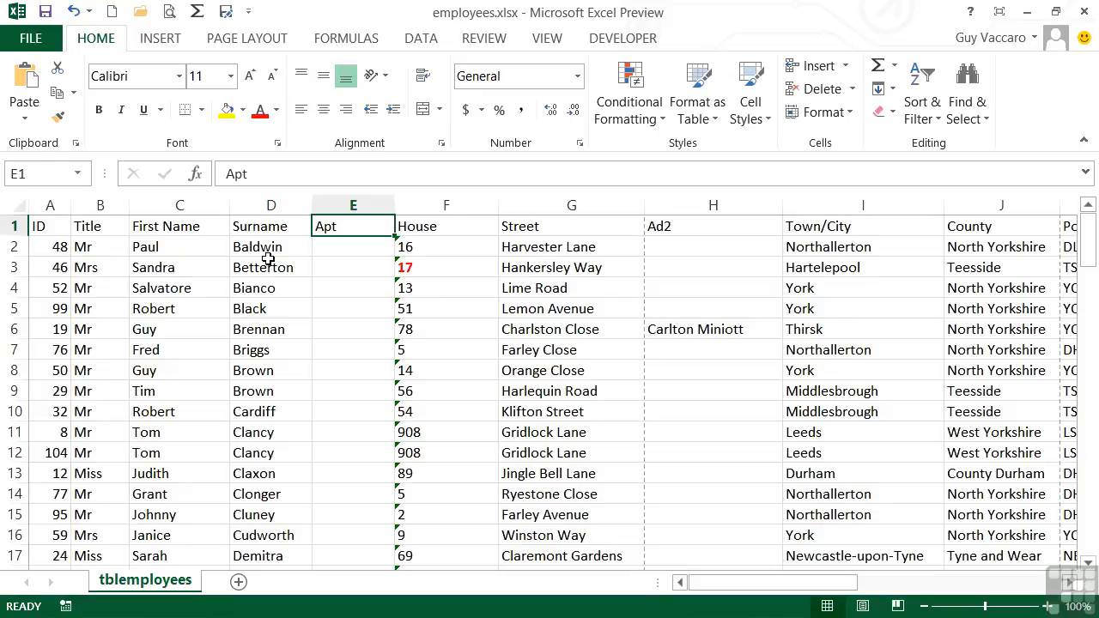
Step: Inspect the sorted rows where surnames repeat to check the first-name order within them
scroll(267, 347, "down", 3)
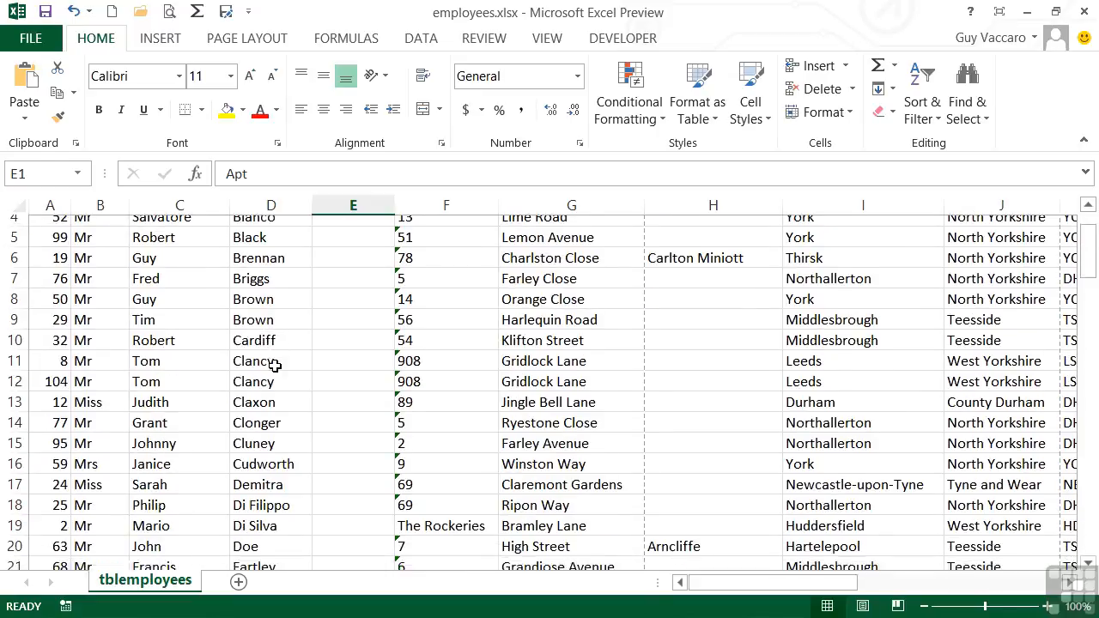
scroll(274, 367, "down", 1)
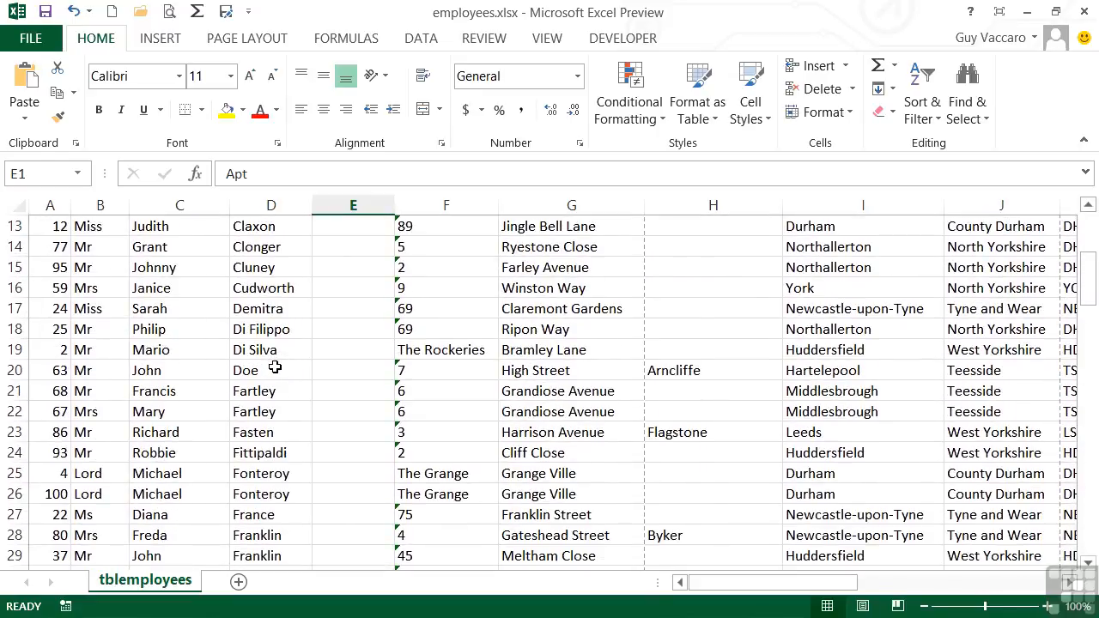
left_click(256, 395)
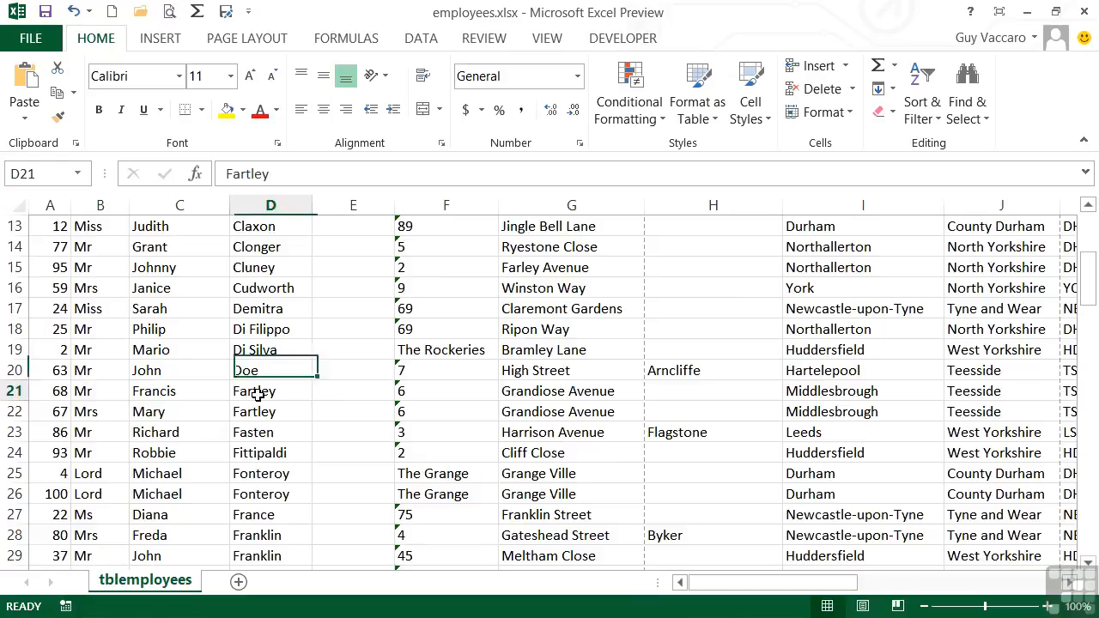
left_click(190, 391)
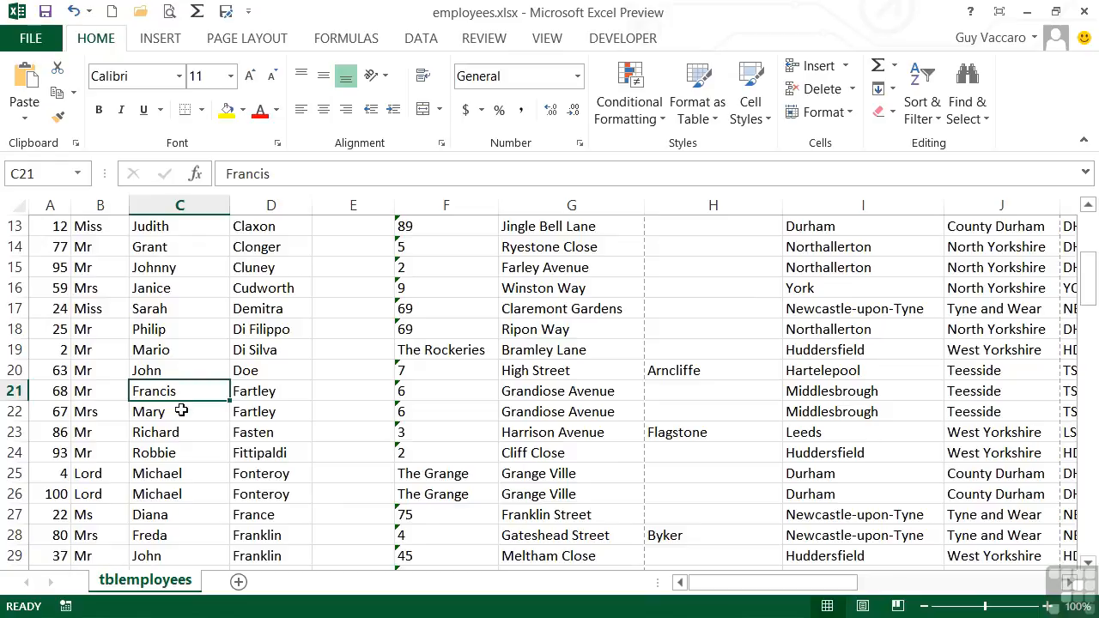
left_click(178, 412)
scroll(295, 419, "down", 2)
left_click(268, 413)
left_click(189, 412)
left_click(192, 433)
scroll(284, 422, "up", 6)
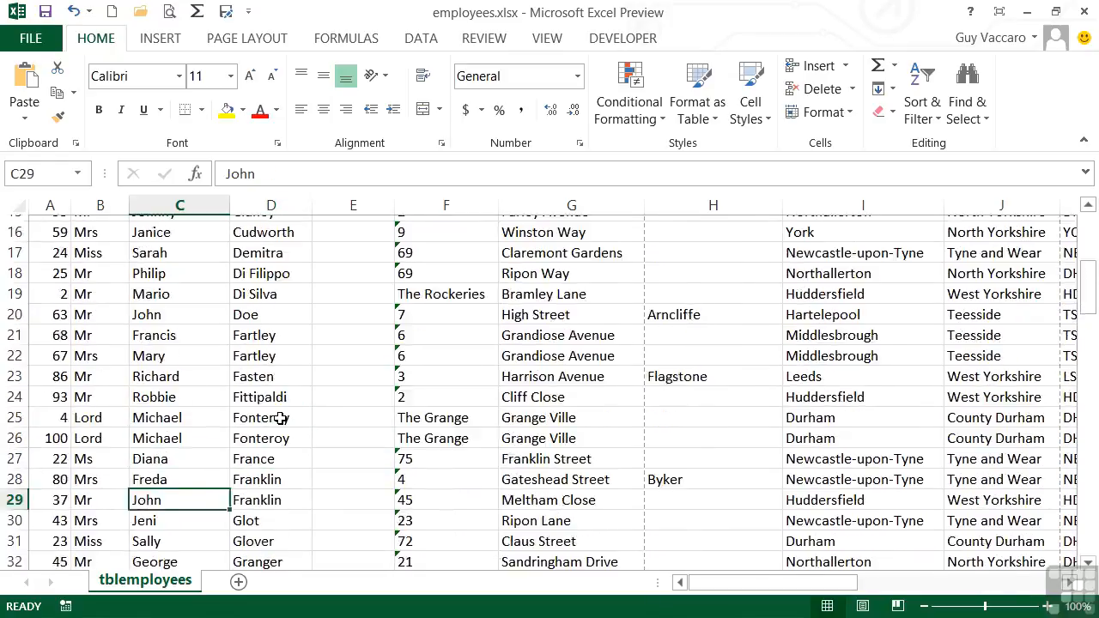
Step: Reopen Custom Sort, insert an extra blank level and delete it again
left_click(922, 130)
left_click(957, 196)
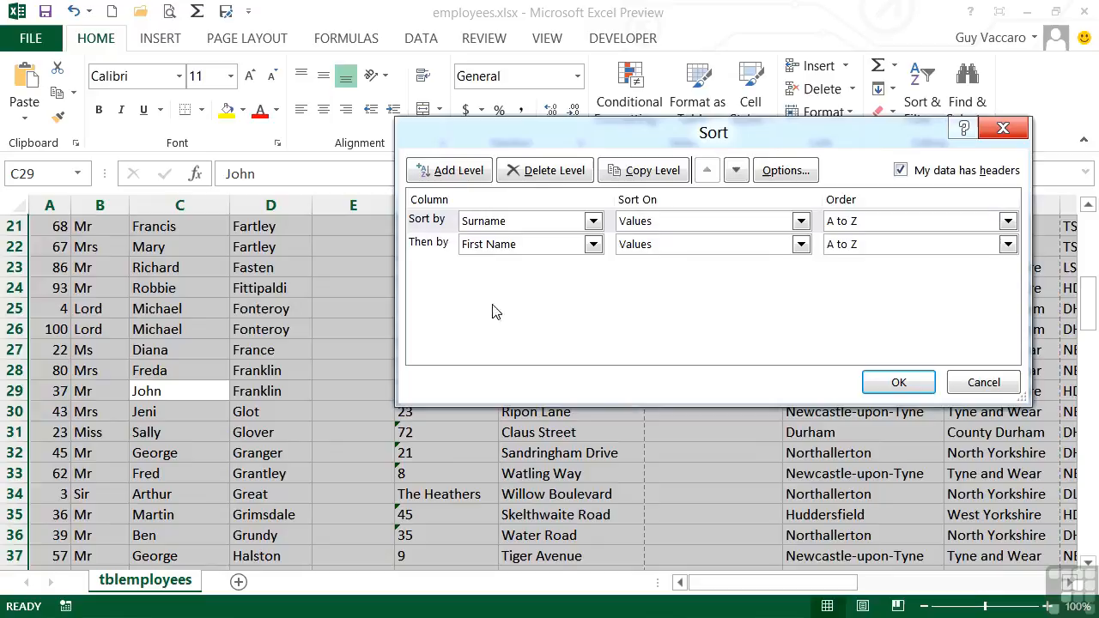
left_click(458, 171)
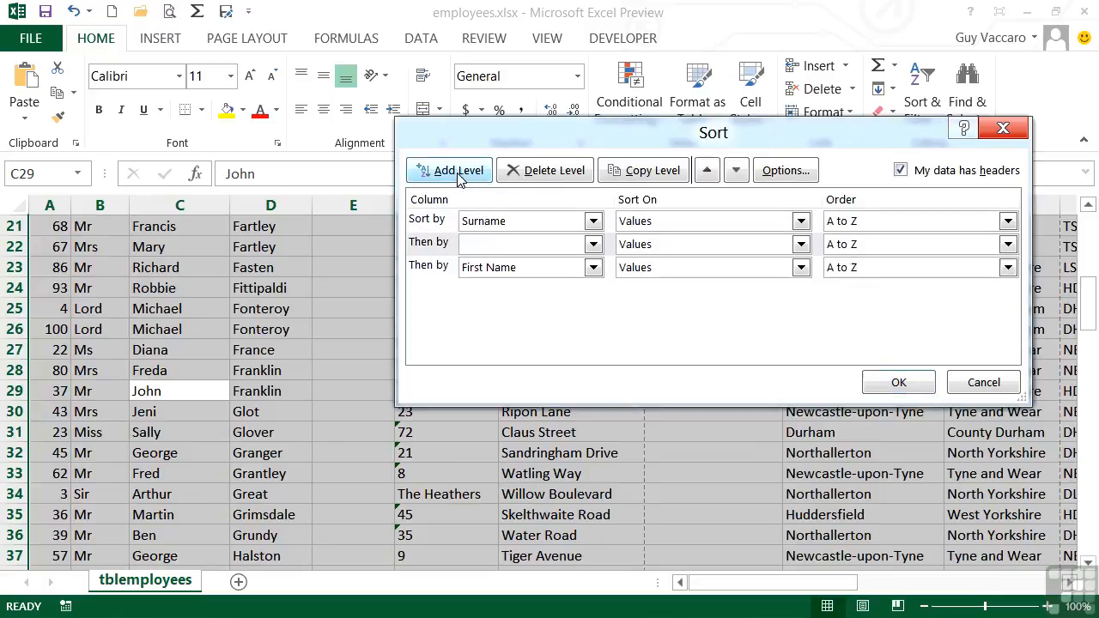
left_click(446, 249)
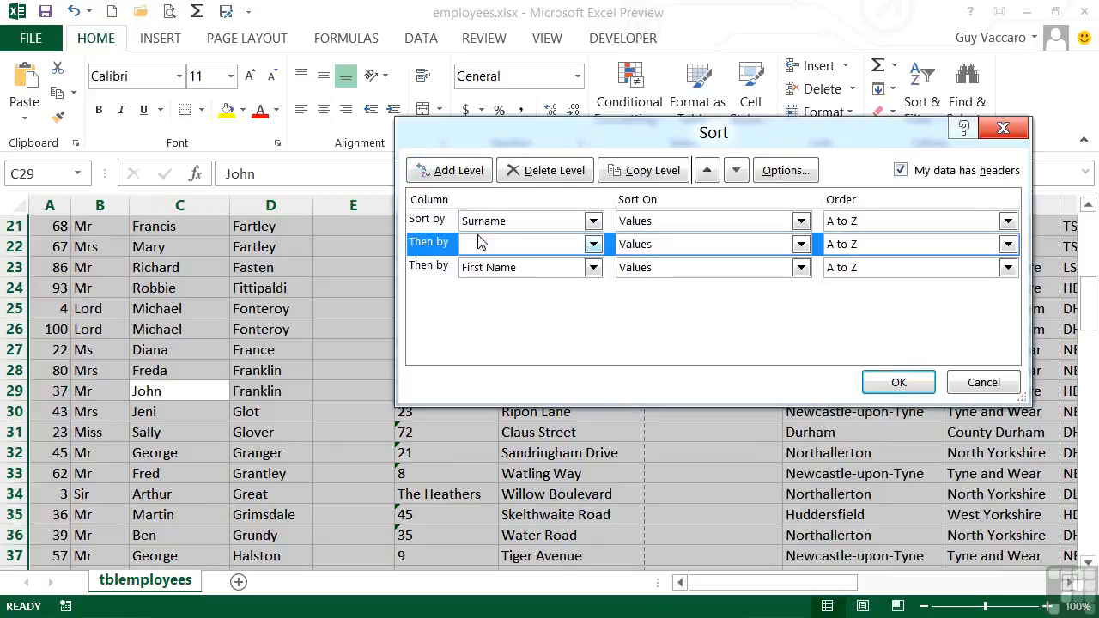
left_click(541, 171)
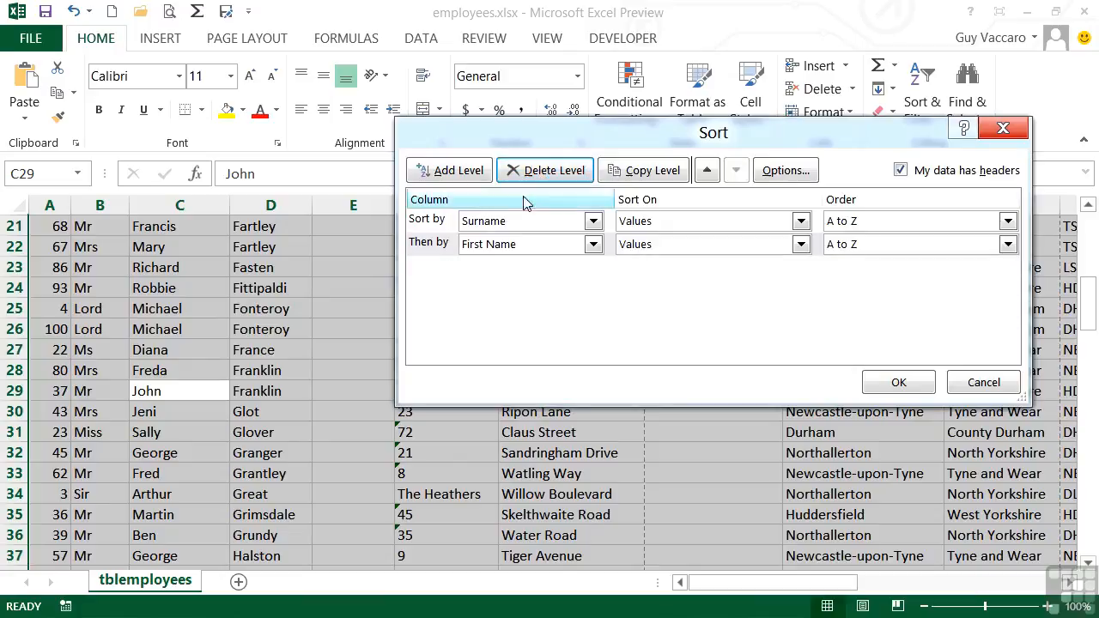
left_click(911, 224)
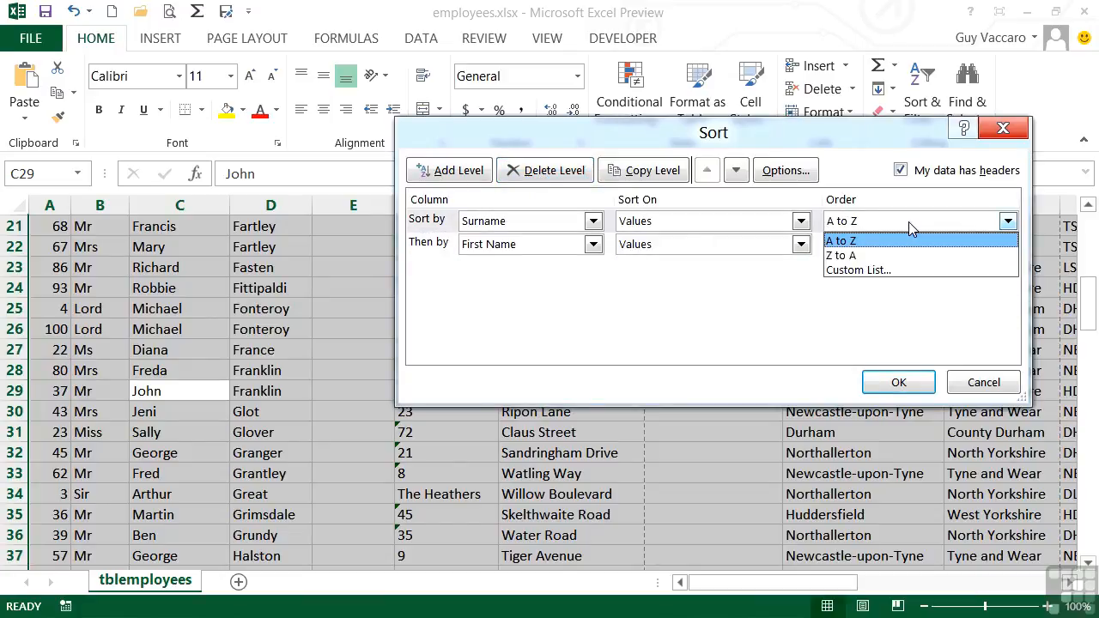
left_click(908, 222)
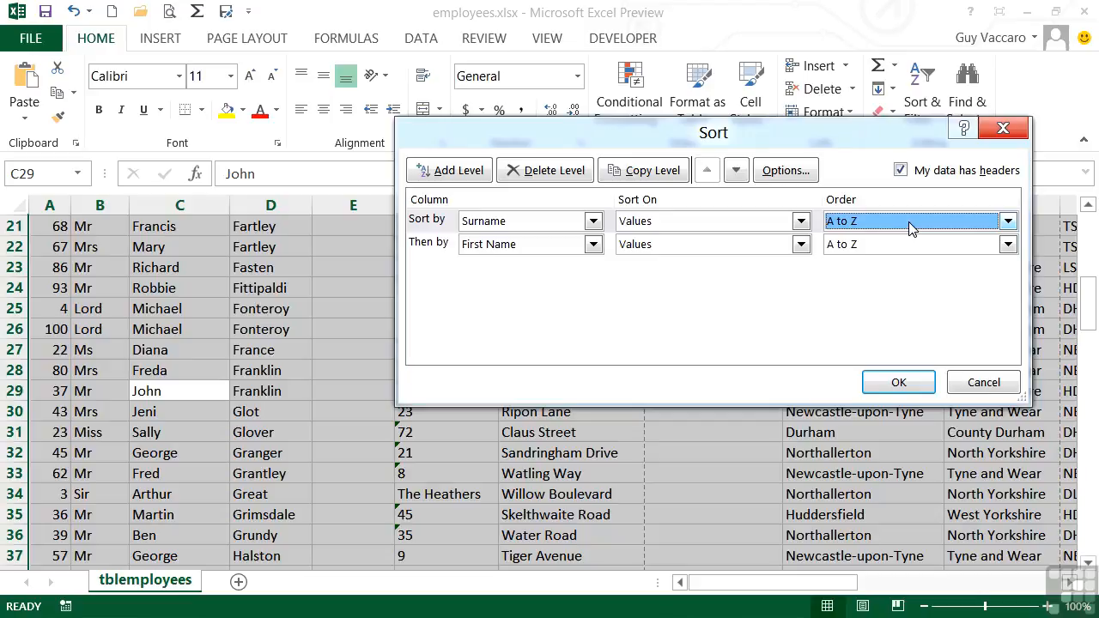
Step: Delete both sort levels and close the Sort dialog
left_click(457, 247)
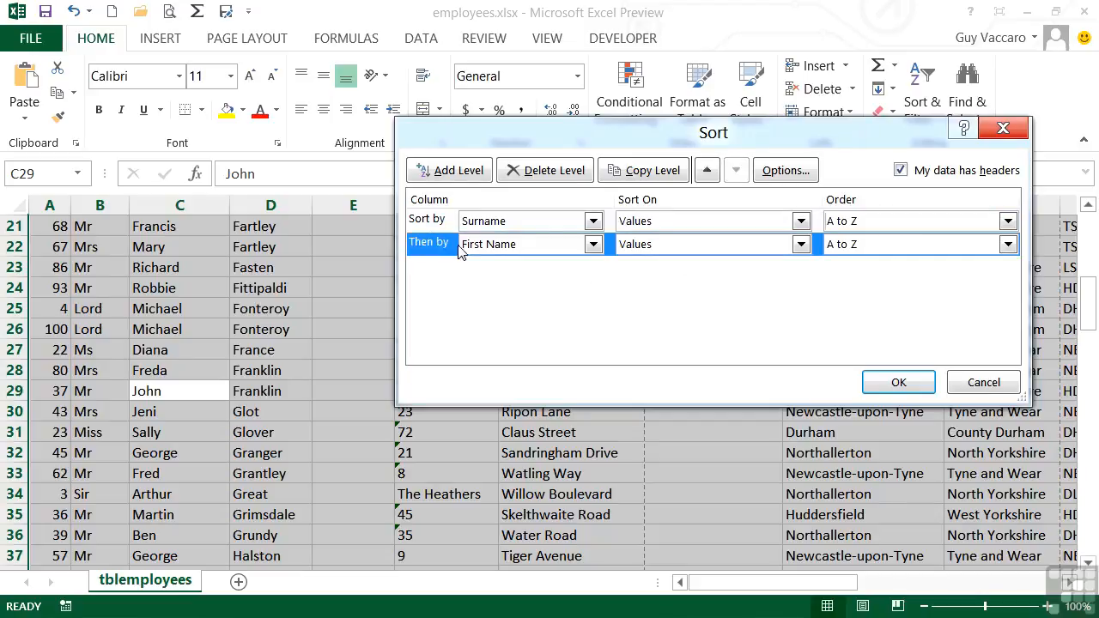
left_click(553, 170)
left_click(449, 225)
left_click(554, 170)
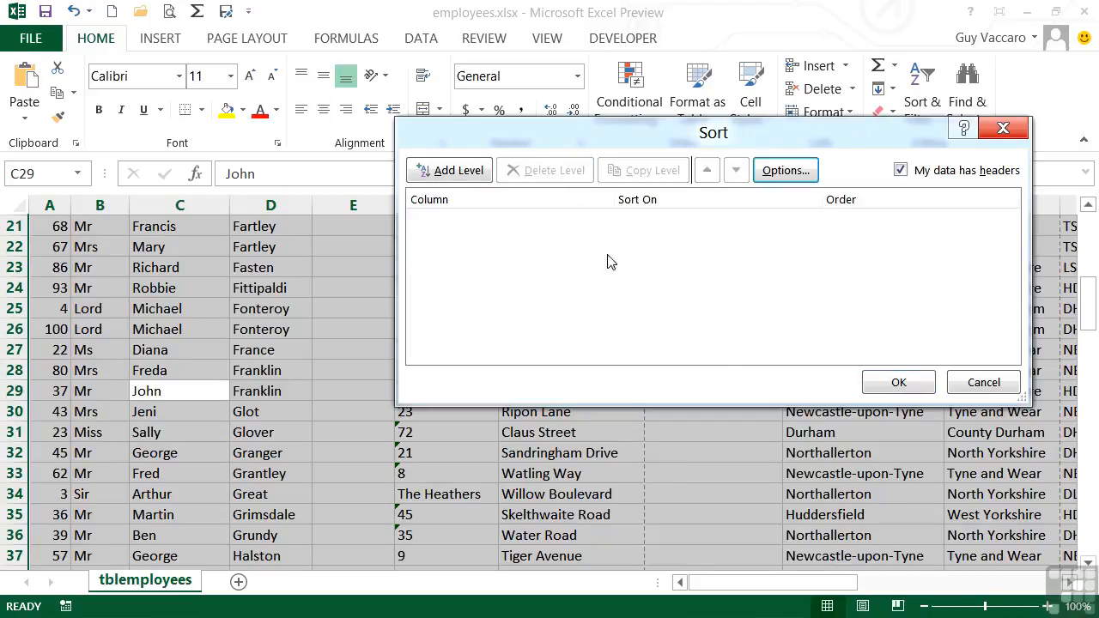
left_click(896, 383)
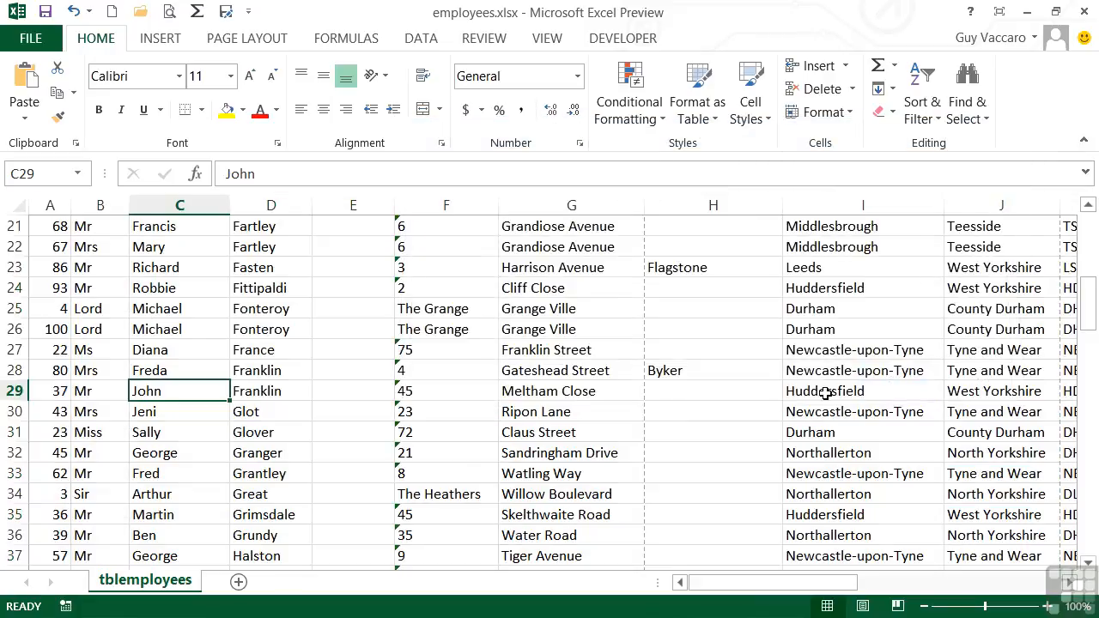
Step: Custom sort the table by Dob from Newest to Oldest
scroll(825, 393, "up", 7)
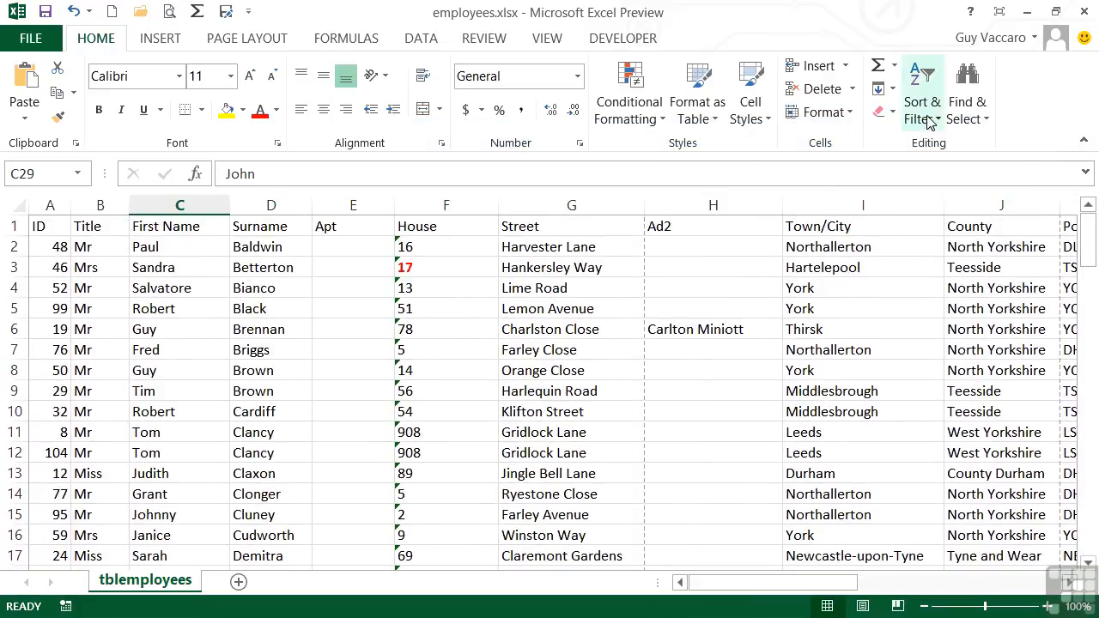
left_click(926, 120)
left_click(953, 197)
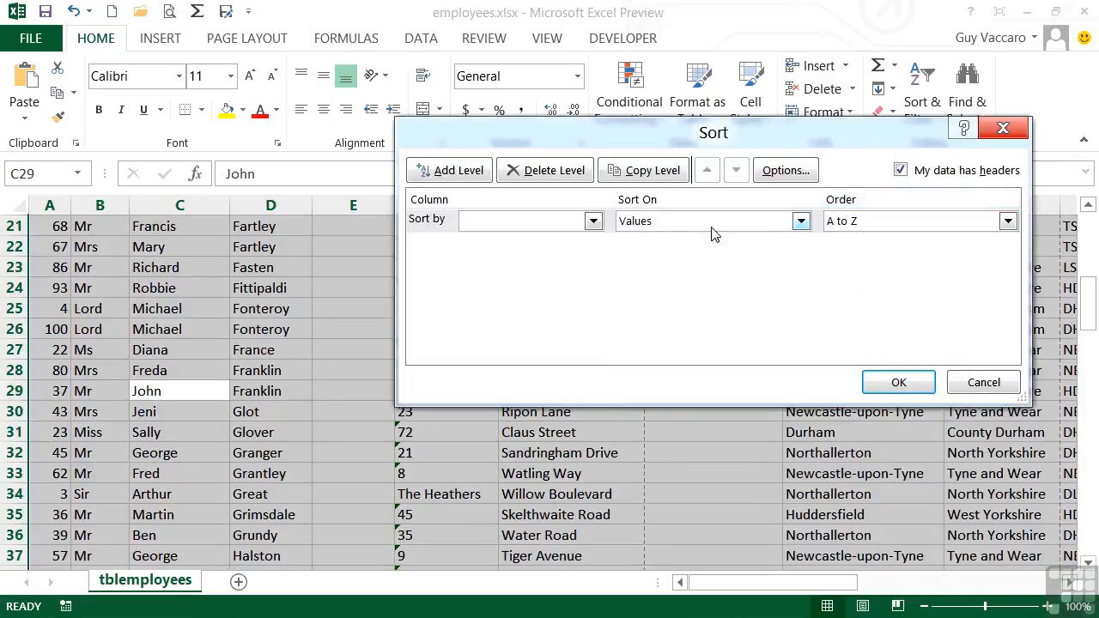
left_click(593, 220)
left_click_drag(599, 271, 595, 367)
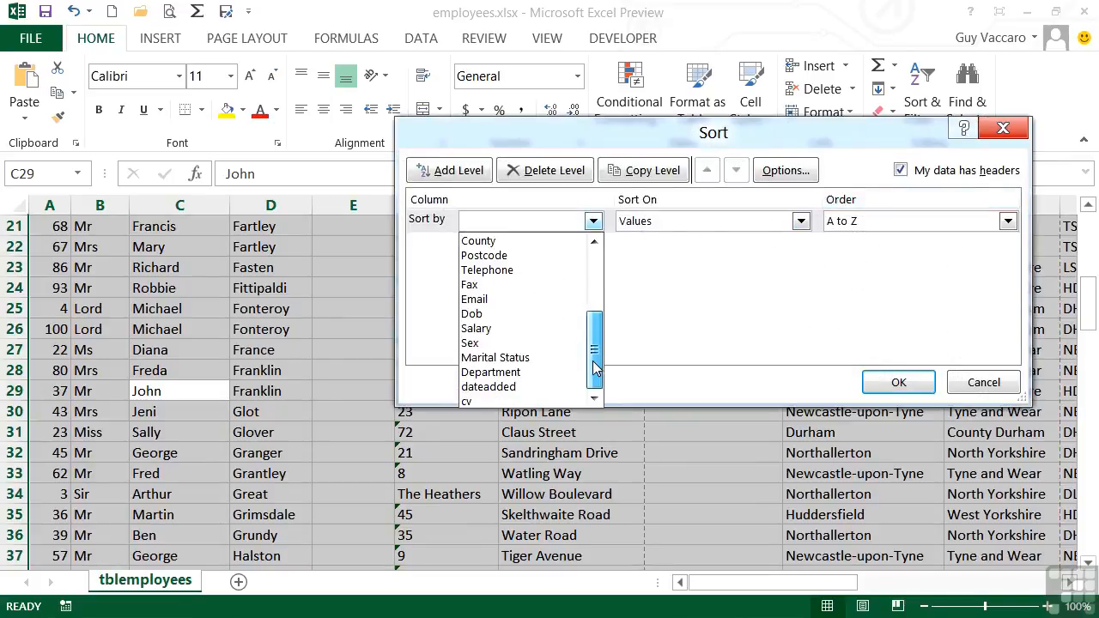
left_click(510, 315)
left_click(918, 221)
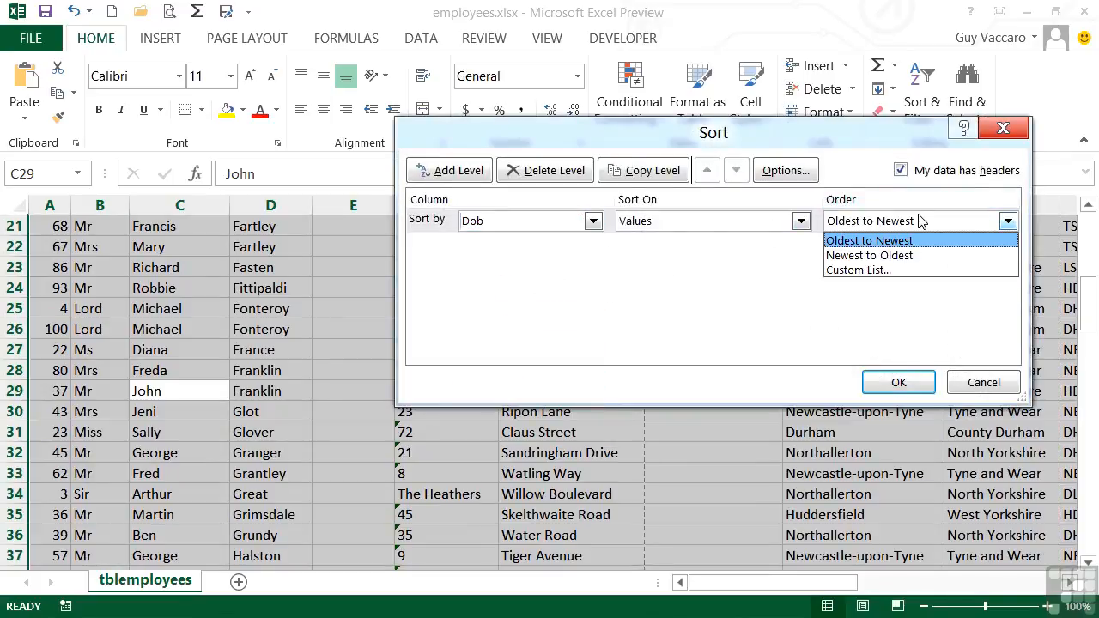
left_click(906, 256)
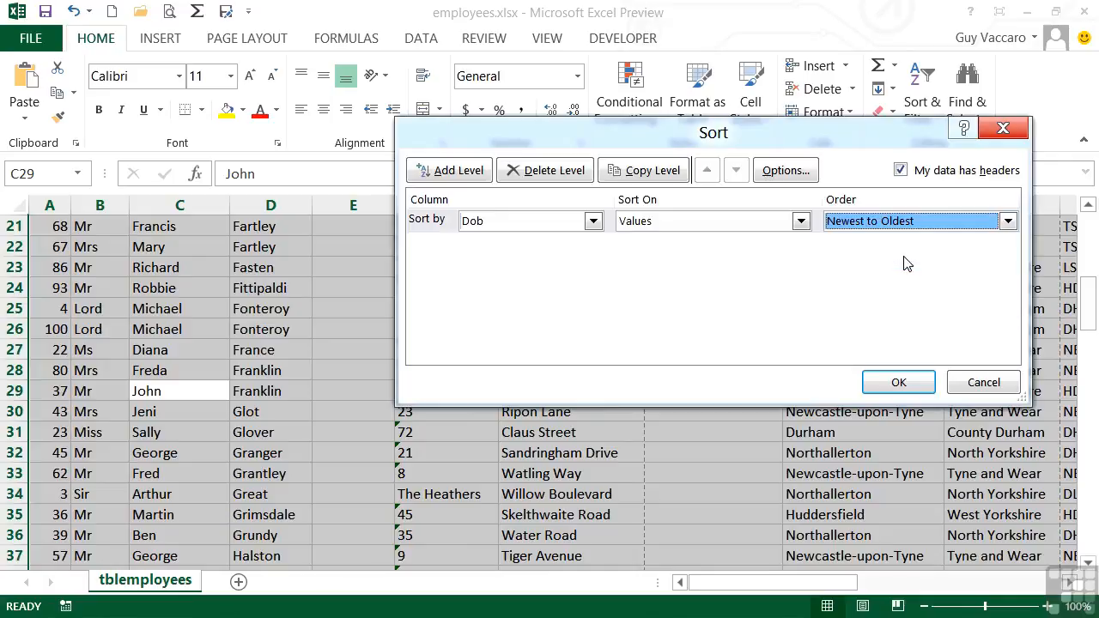
left_click(897, 382)
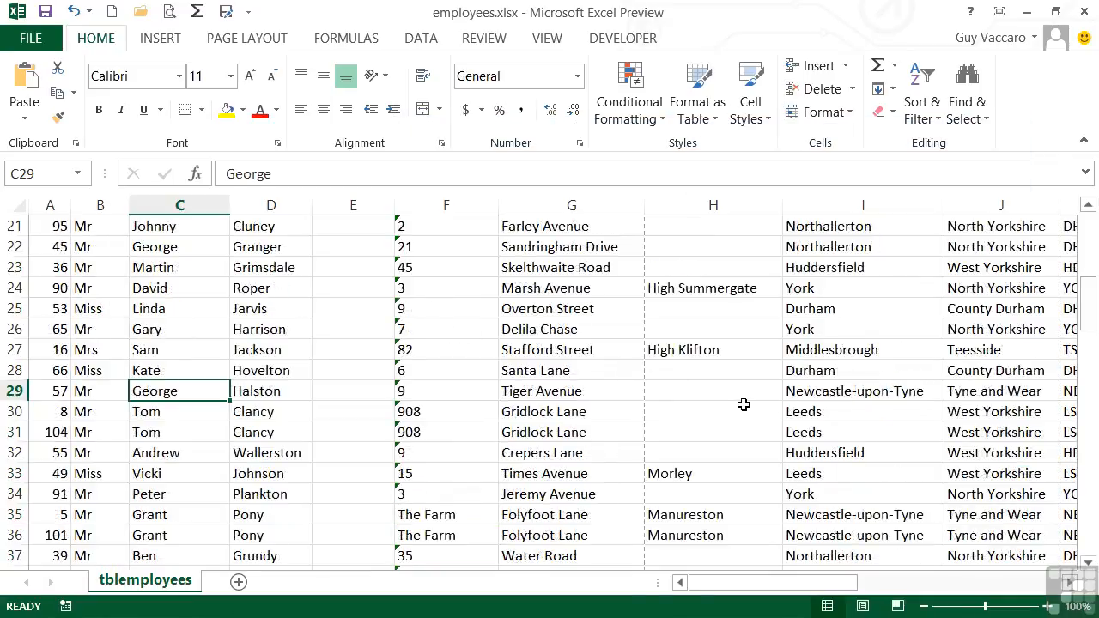
Step: Scroll through the Dob column to review the date order of the sorted rows
scroll(743, 404, "up", 7)
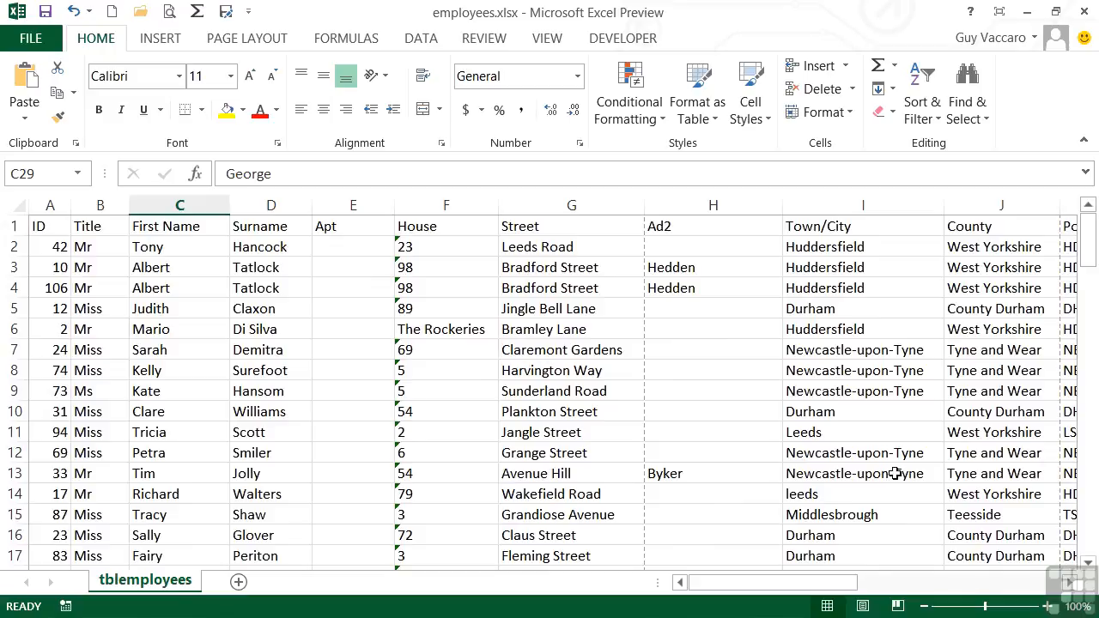
left_click_drag(850, 583, 1004, 586)
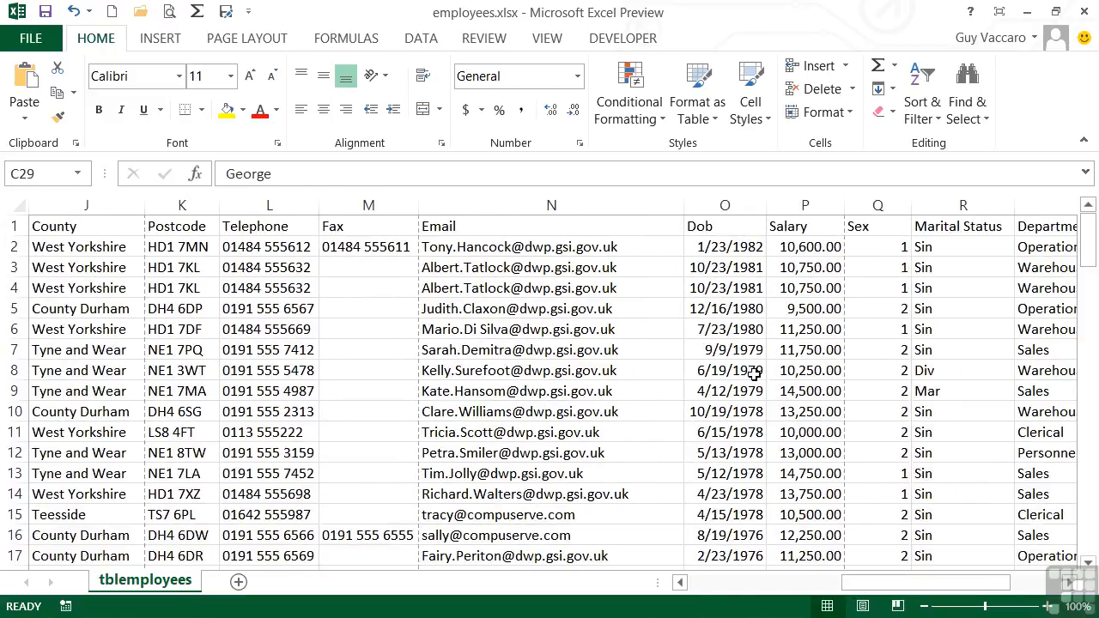
scroll(739, 382, "down", 2)
scroll(739, 386, "down", 20)
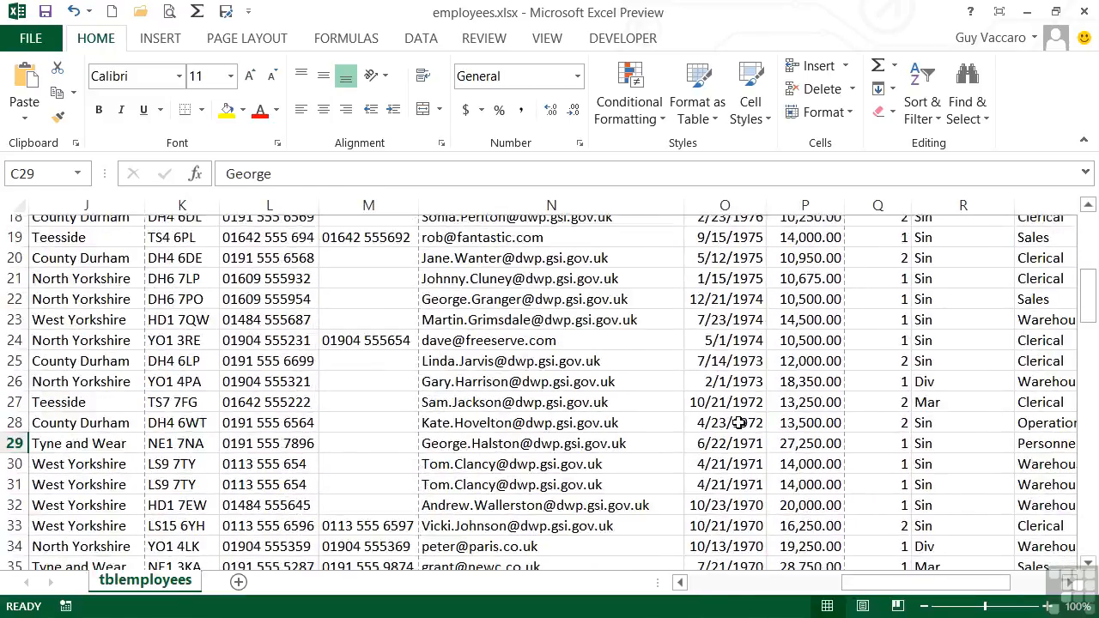
scroll(735, 426, "down", 3)
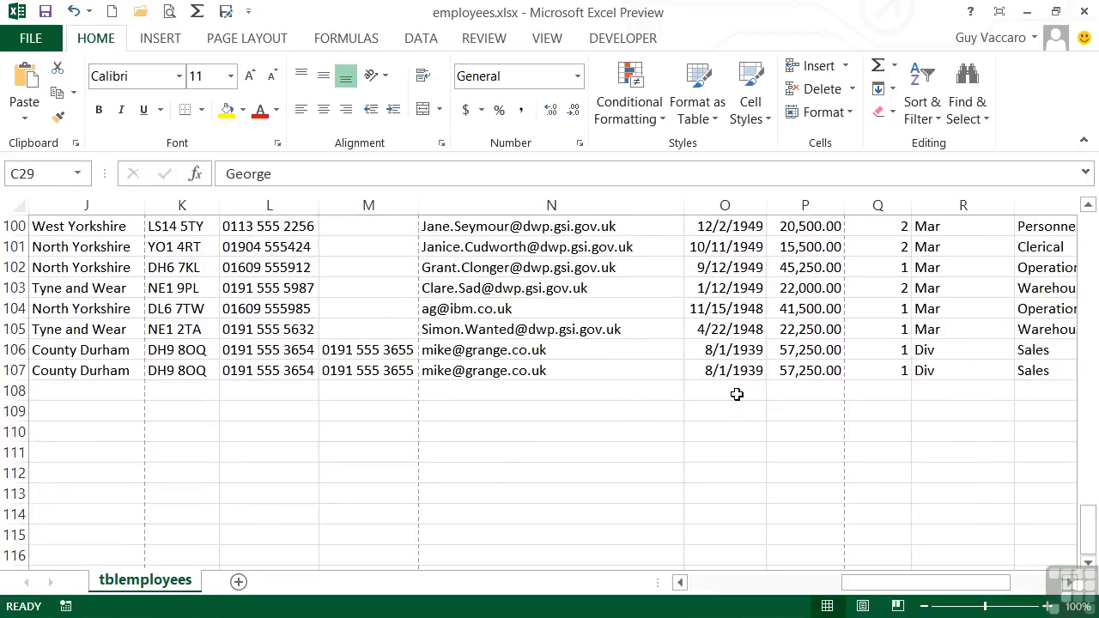
scroll(740, 377, "up", 1)
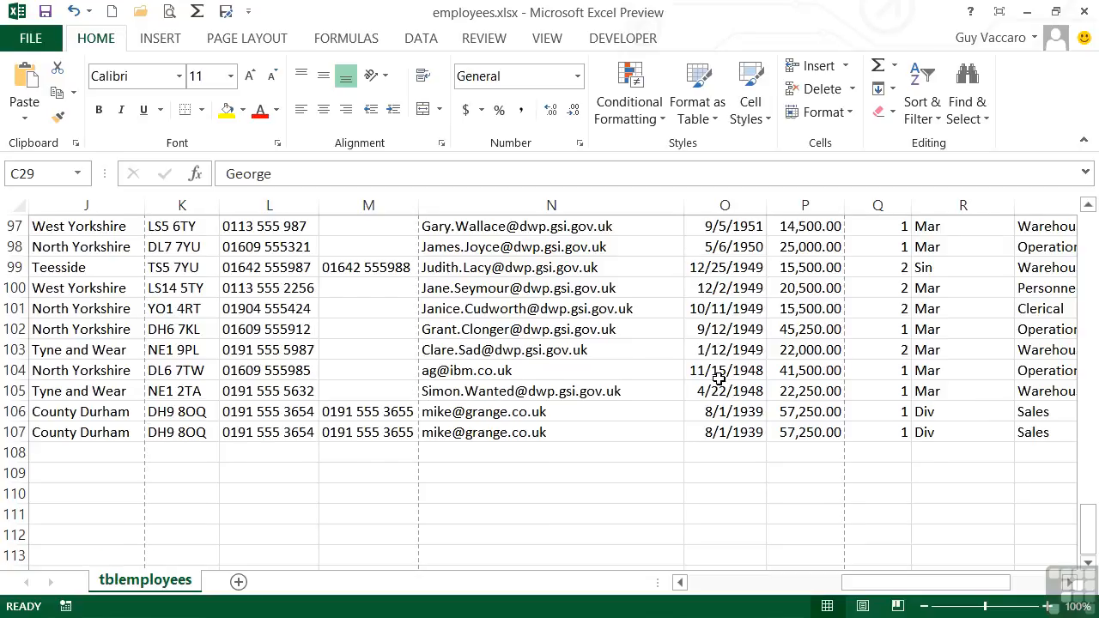
scroll(718, 377, "up", 20)
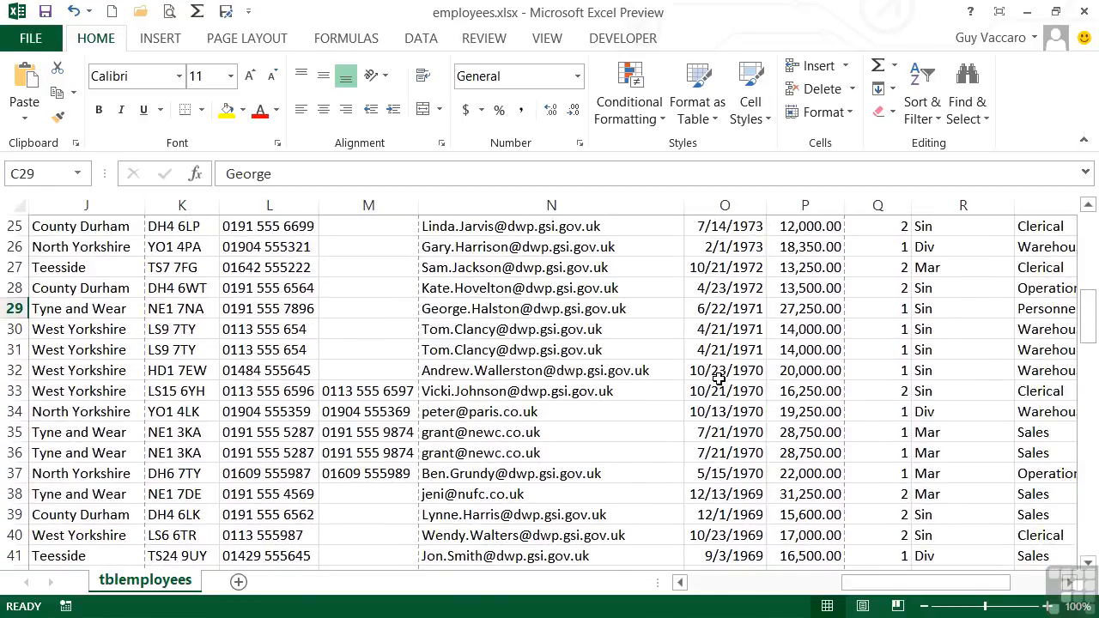
scroll(719, 377, "up", 6)
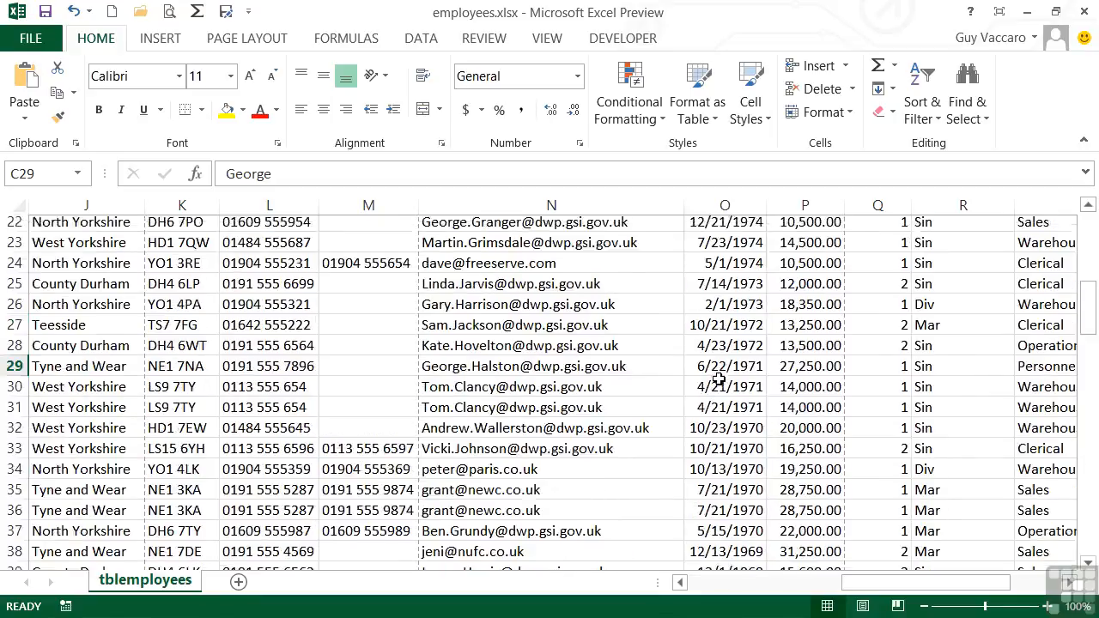
Step: Open the Sort & Filter options
left_click(924, 103)
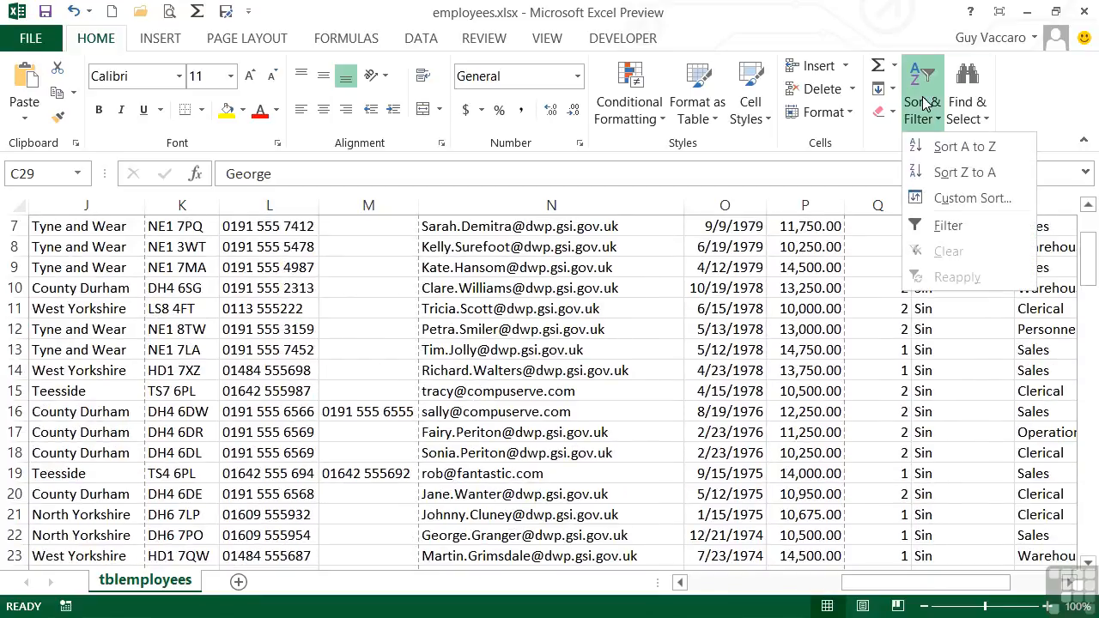